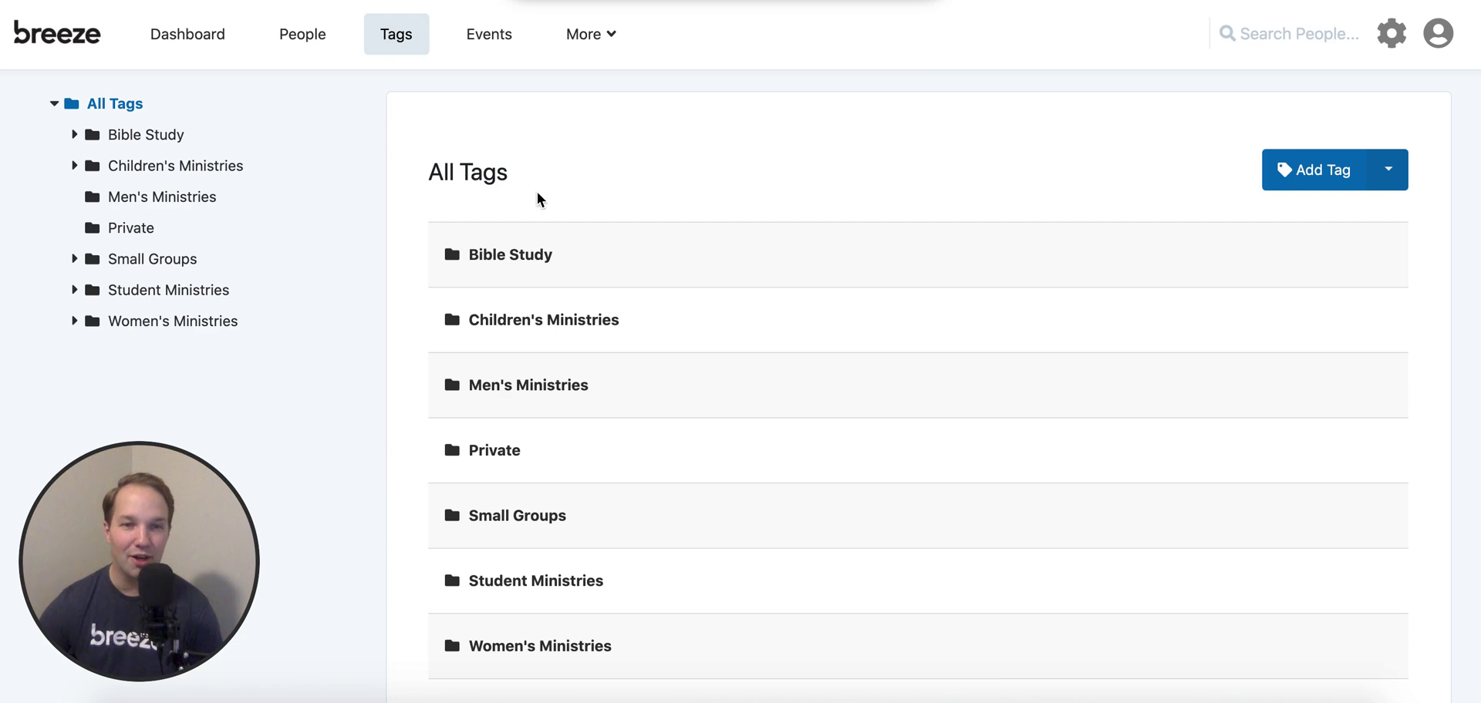
Step: Add a tag named 'Men's Group' inside the Men's Ministries tag folder
click(515, 386)
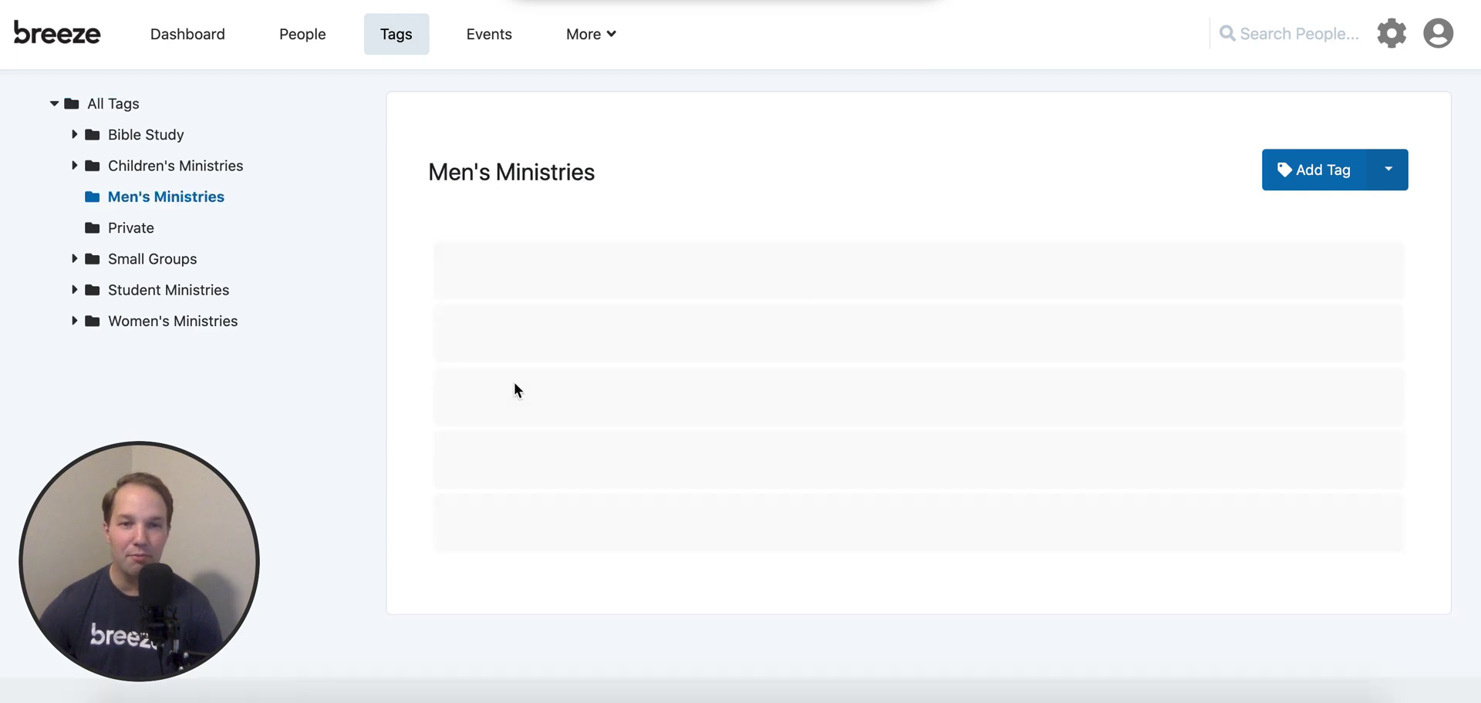
click(1301, 179)
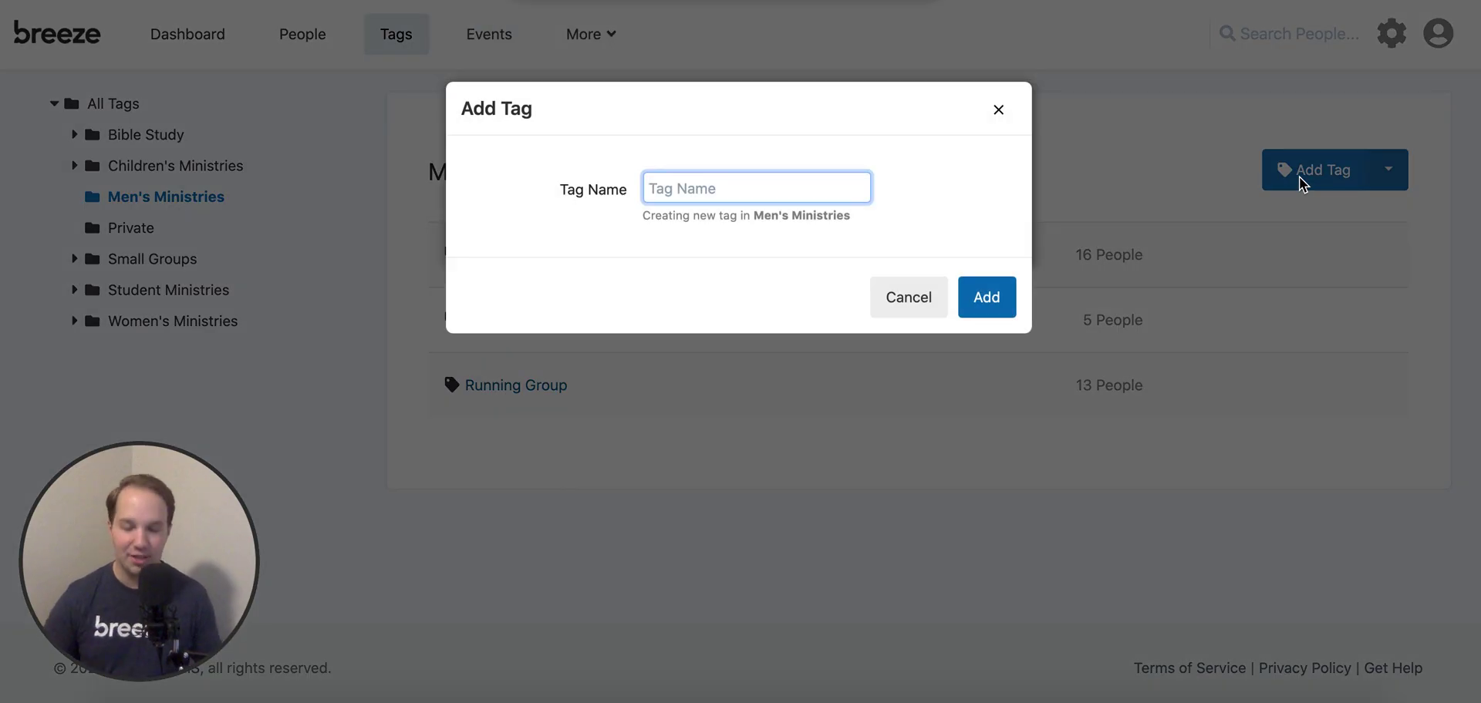
text(Men's )
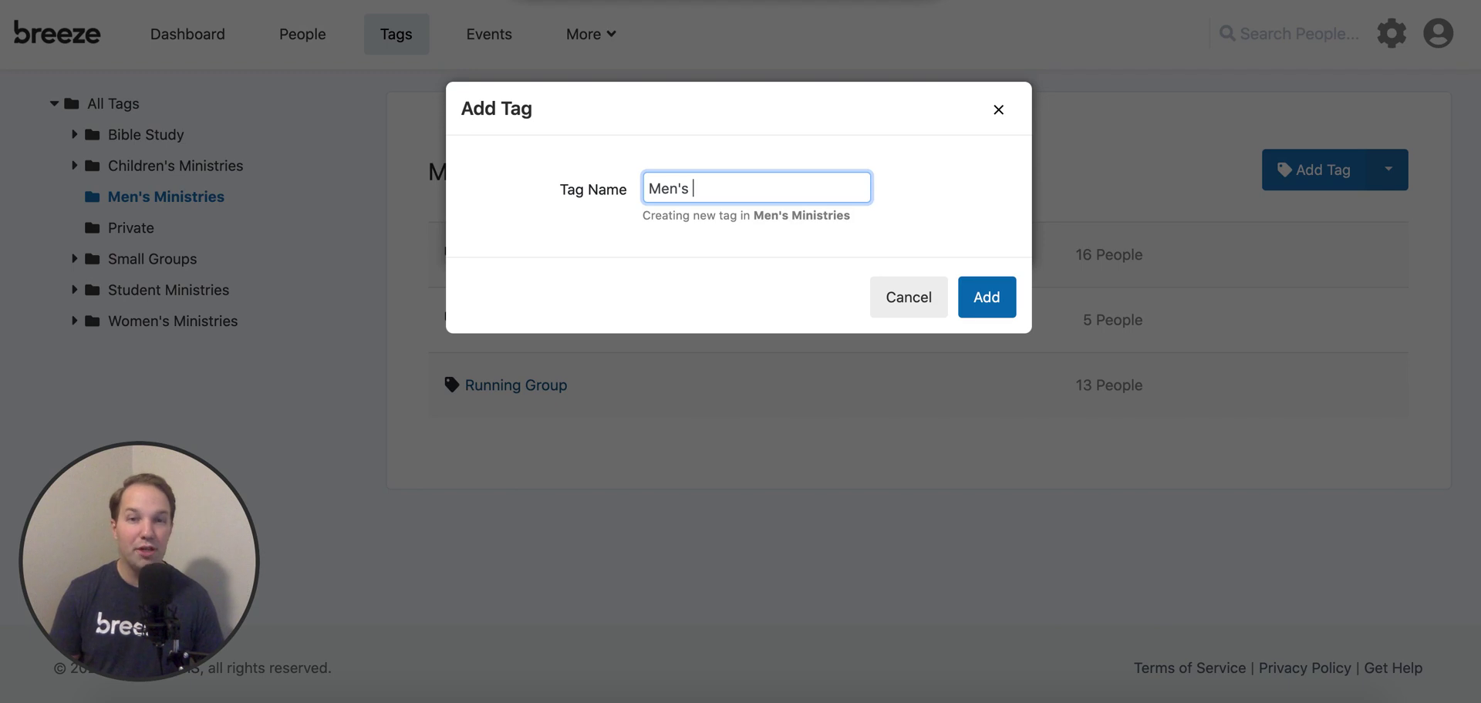
text(Group)
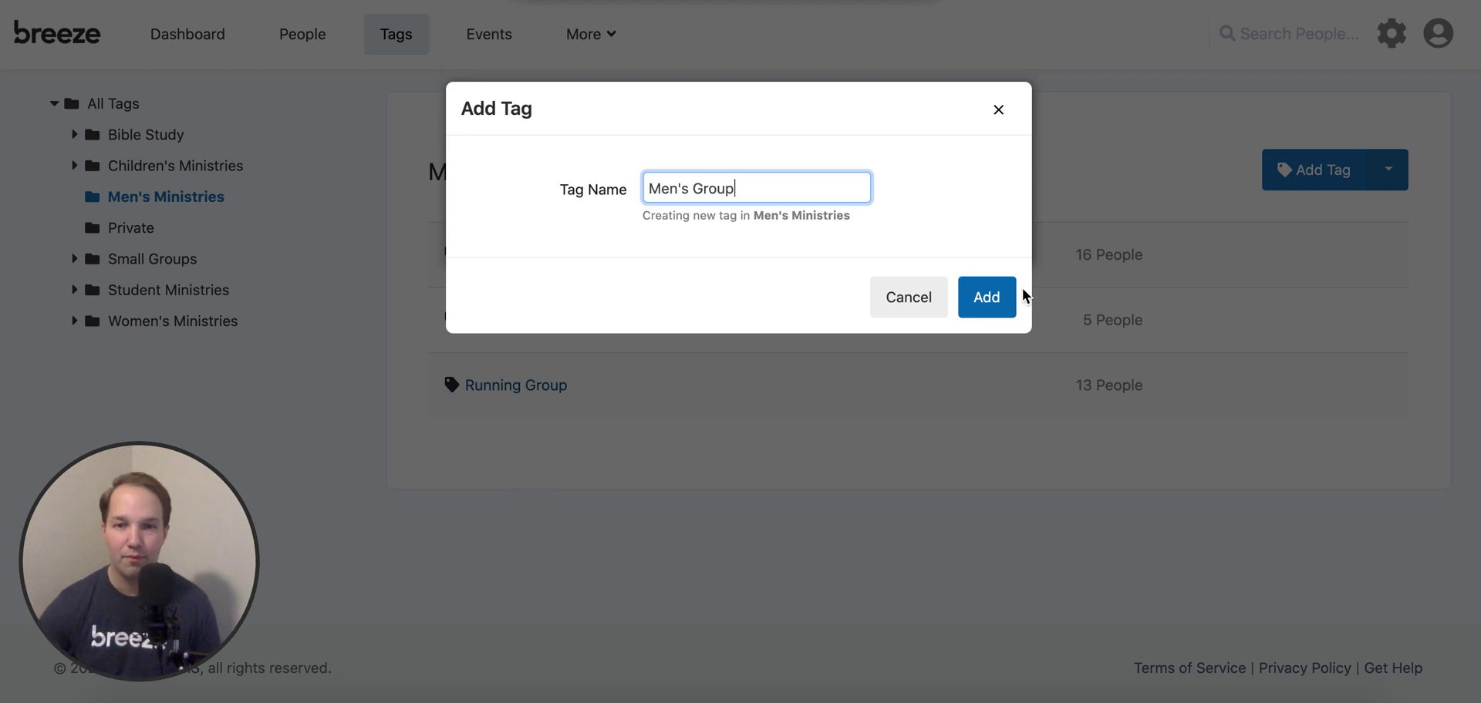
click(998, 293)
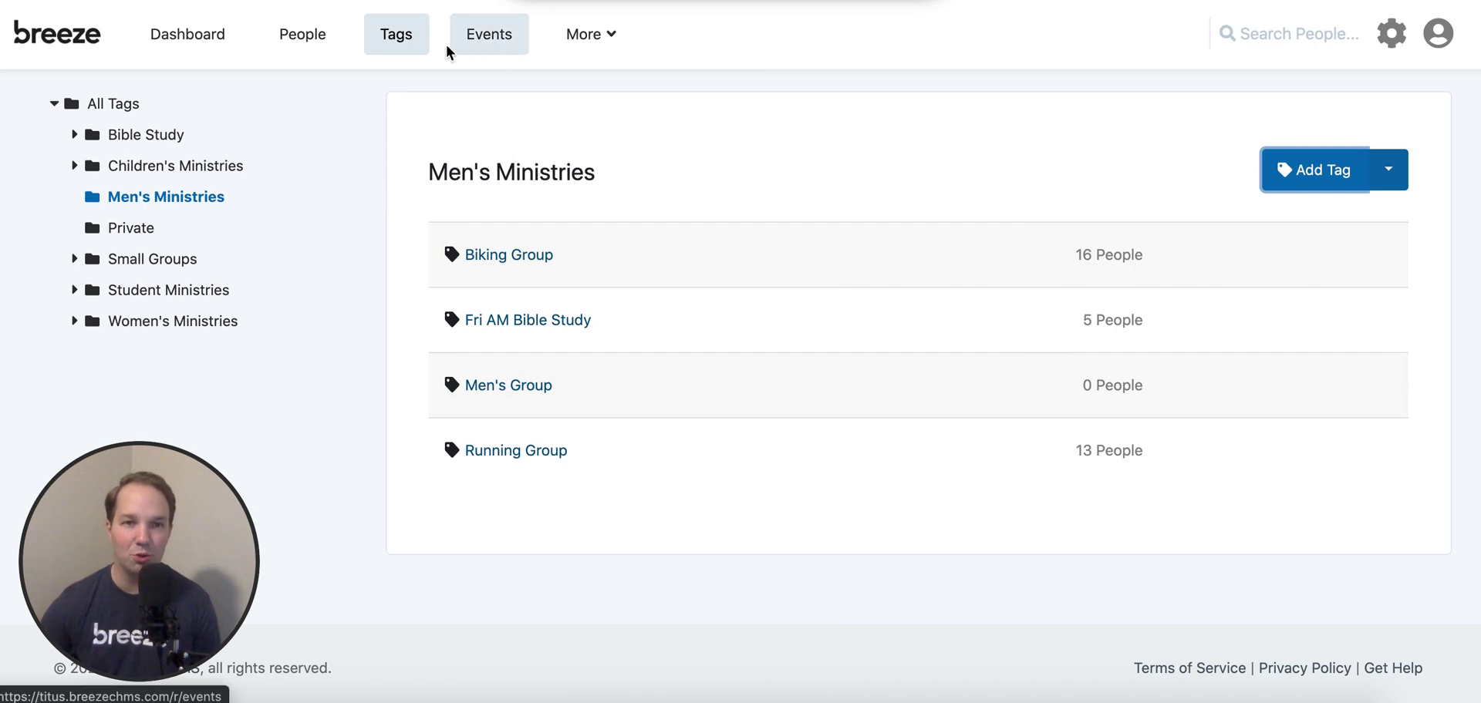
Step: Go to the People directory and scroll through the 40-person list
click(314, 39)
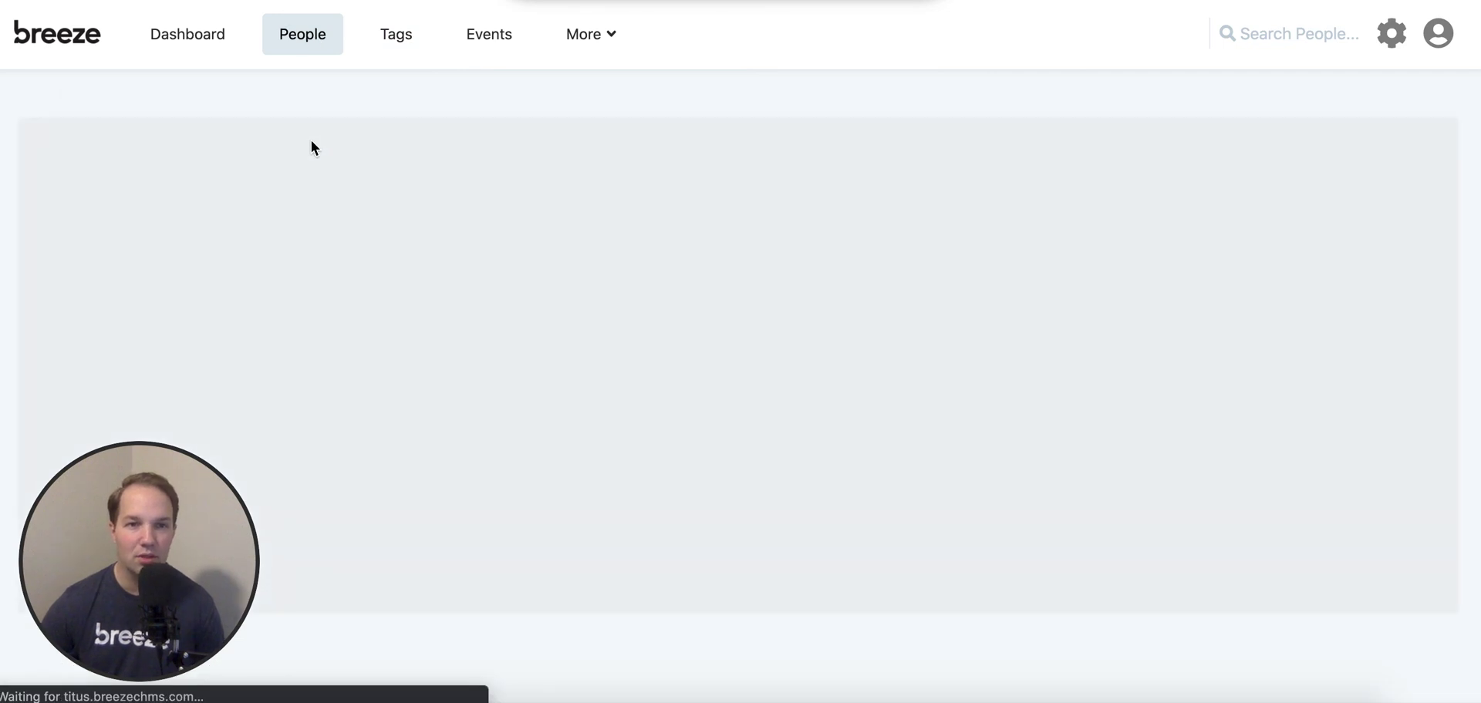
scroll(673, 264, down, 1)
scroll(667, 271, down, 2)
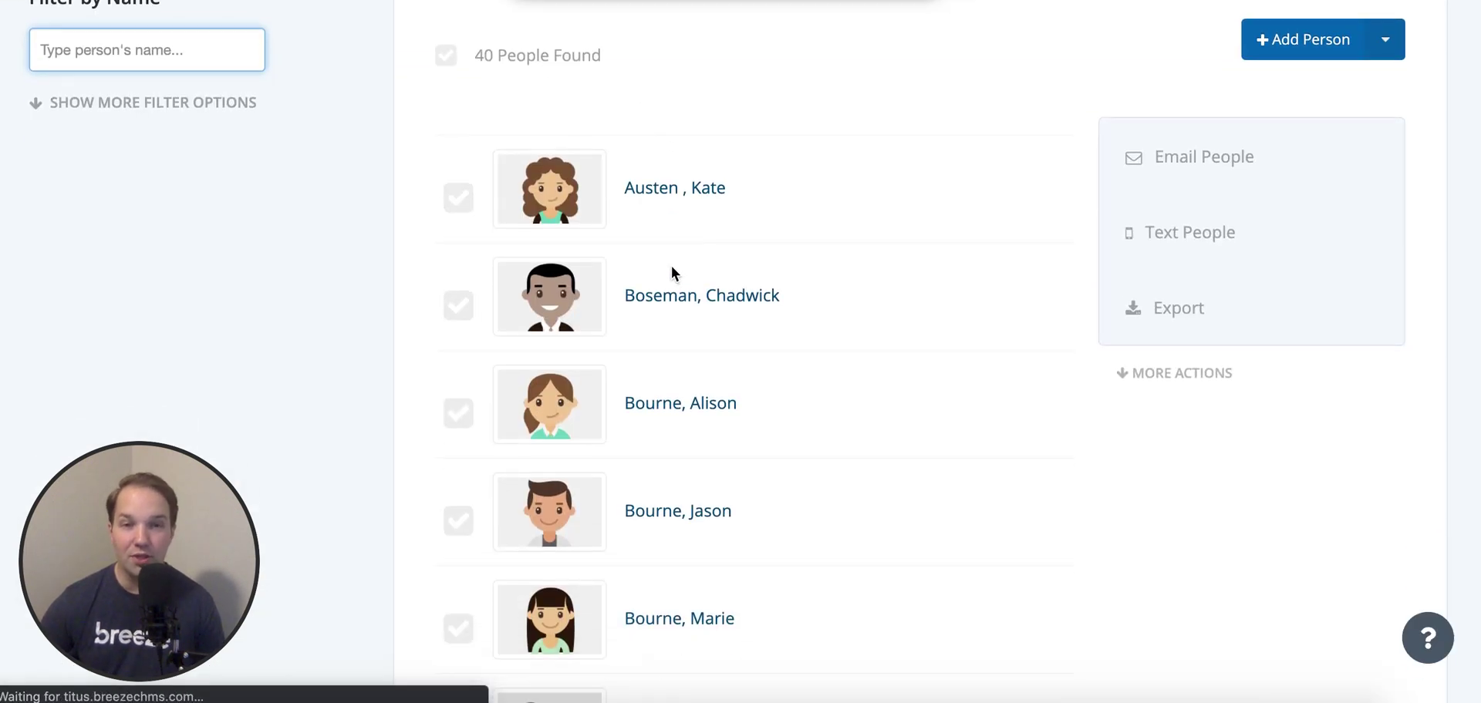
scroll(534, 328, down, 5)
scroll(534, 328, up, 1)
scroll(524, 232, up, 2)
scroll(501, 155, up, 2)
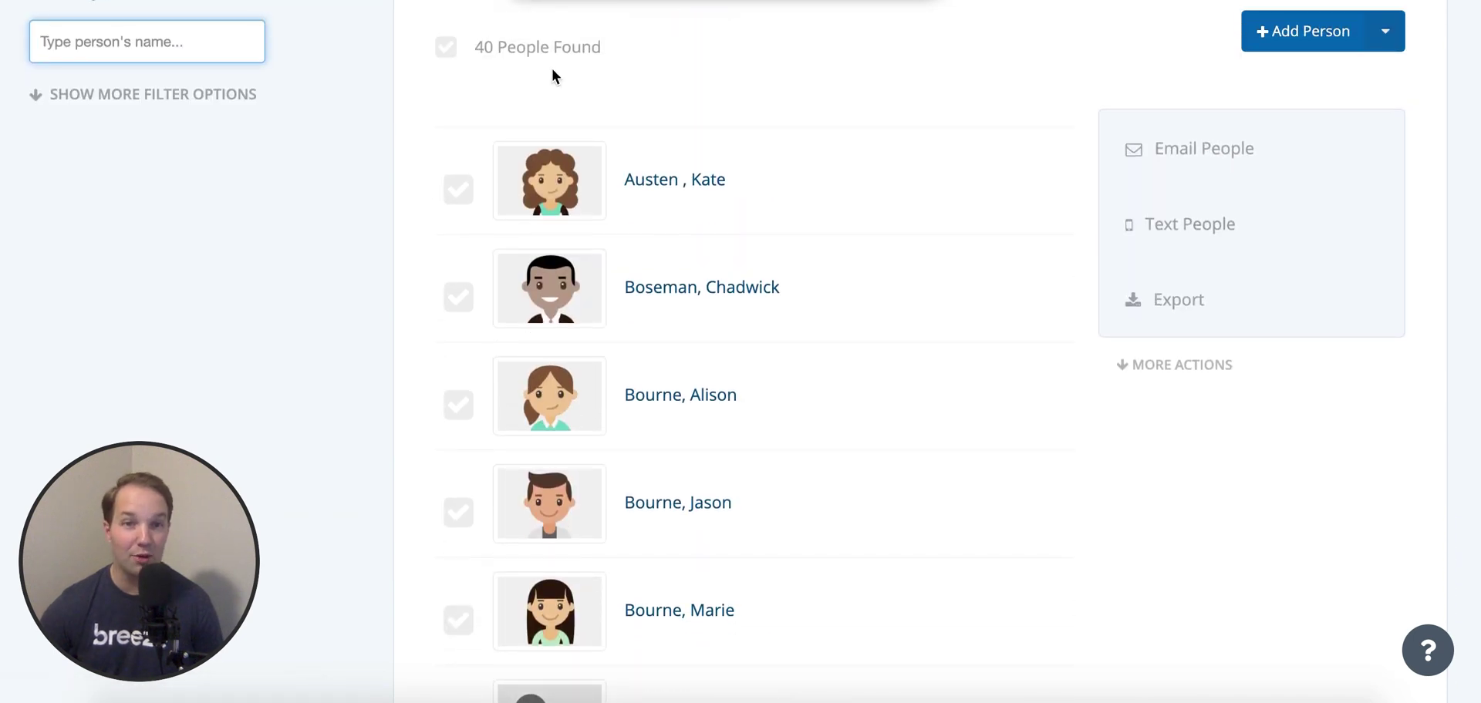
scroll(469, 318, down, 1)
scroll(472, 319, down, 2)
scroll(482, 392, down, 1)
scroll(488, 403, up, 4)
scroll(488, 404, up, 1)
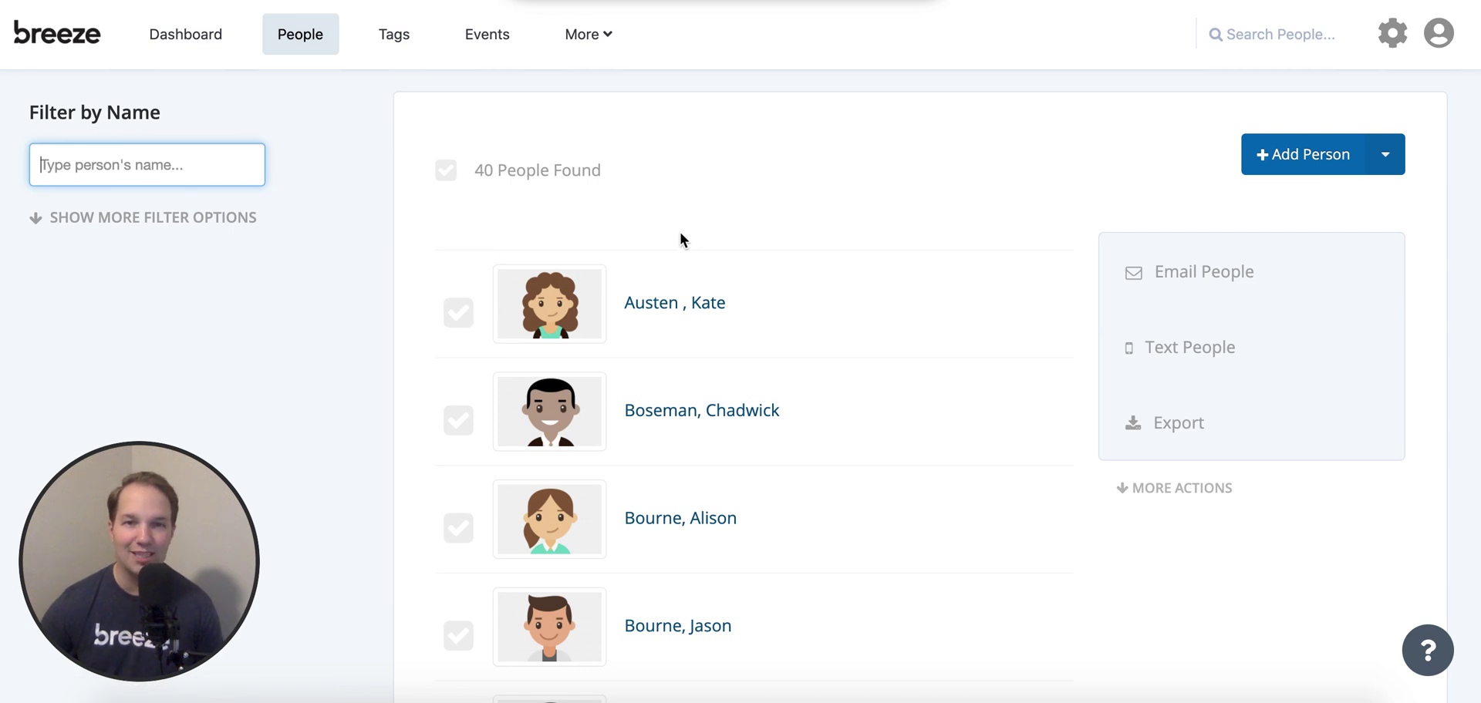
scroll(196, 215, down, 1)
Step: Filter people by Gender: Male to get 16 results, and expand More Actions
click(198, 216)
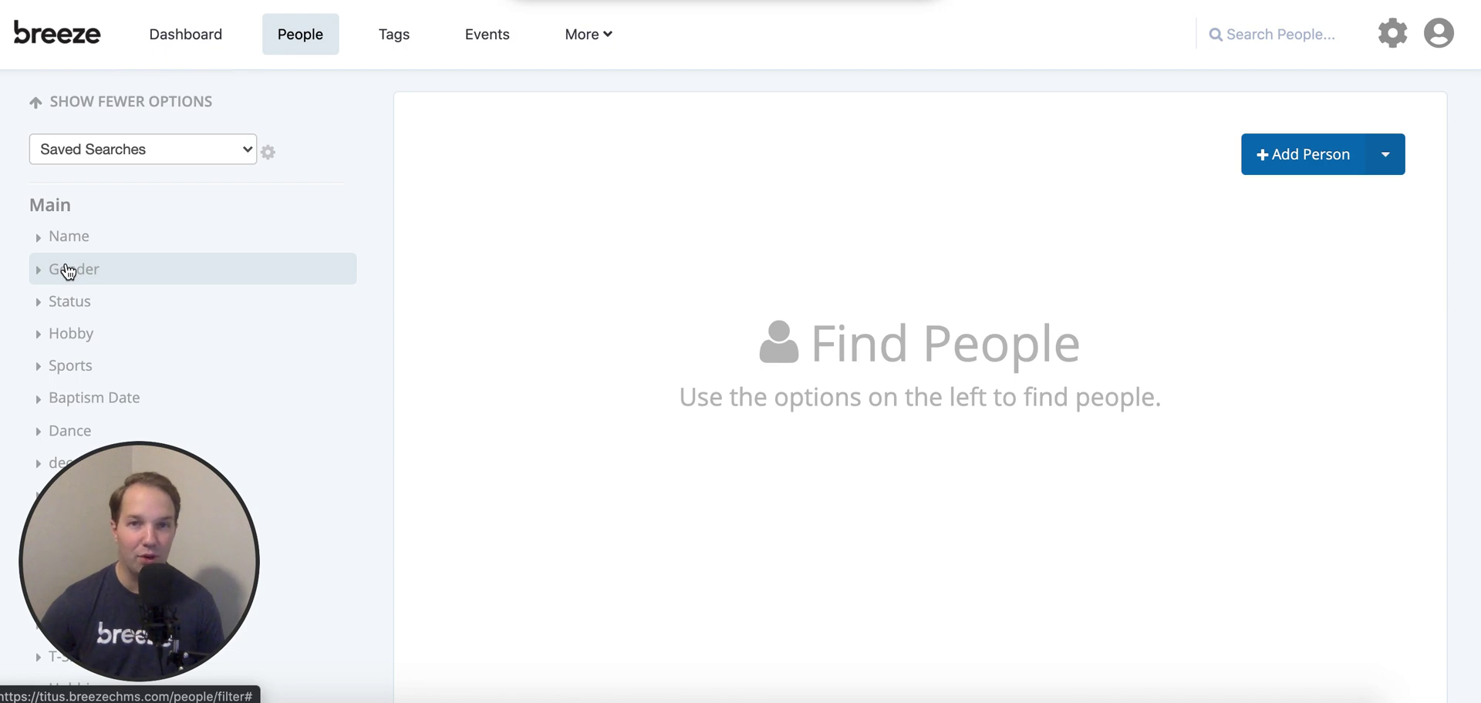
click(66, 270)
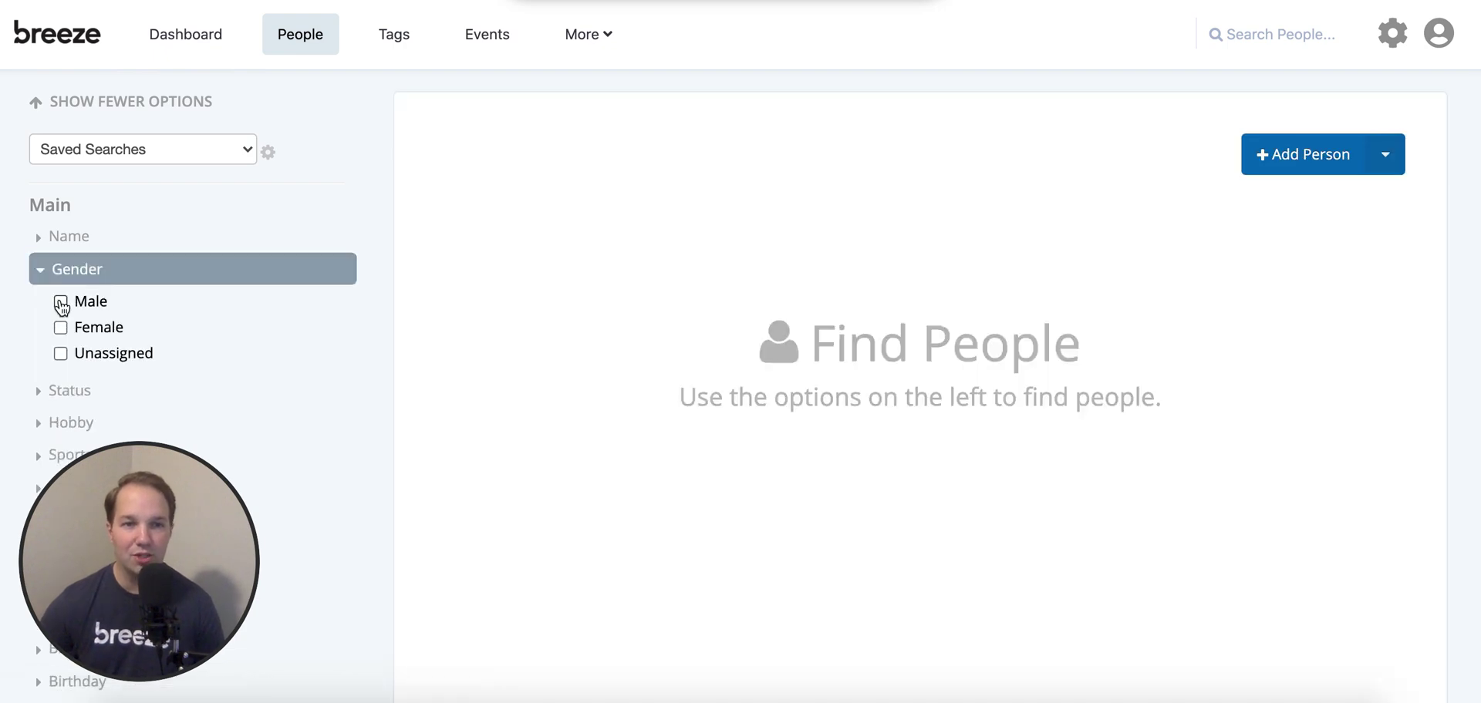
click(61, 303)
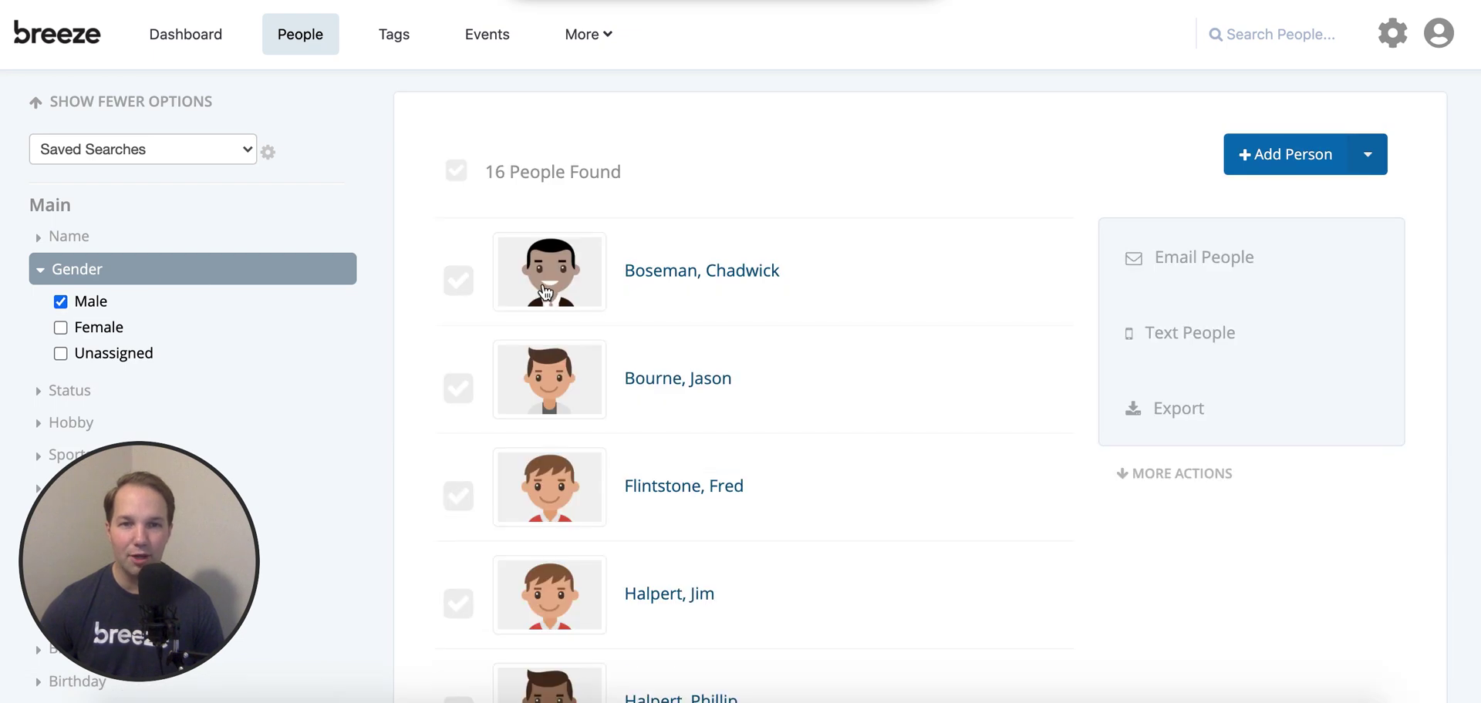
scroll(650, 272, down, 1)
scroll(650, 272, down, 3)
scroll(645, 231, up, 4)
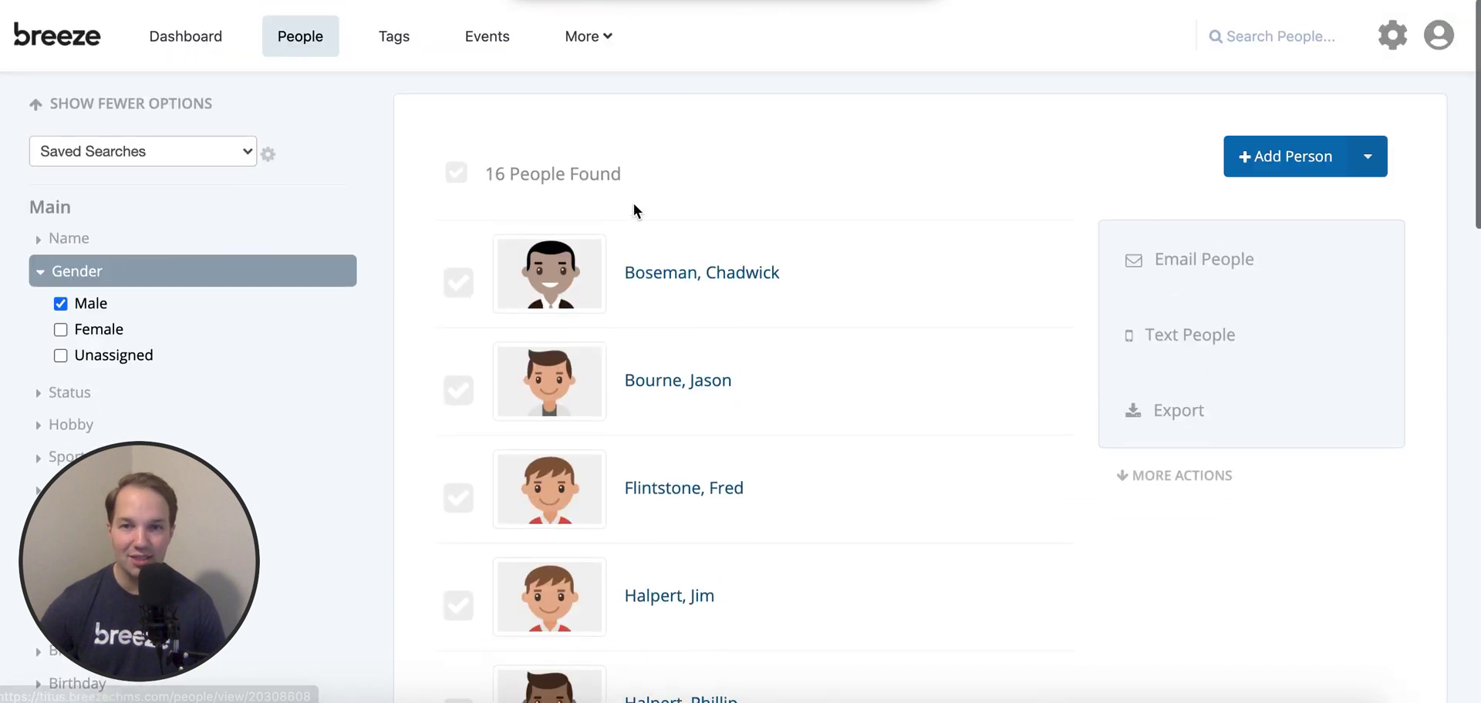
click(1206, 474)
scroll(1218, 520, down, 1)
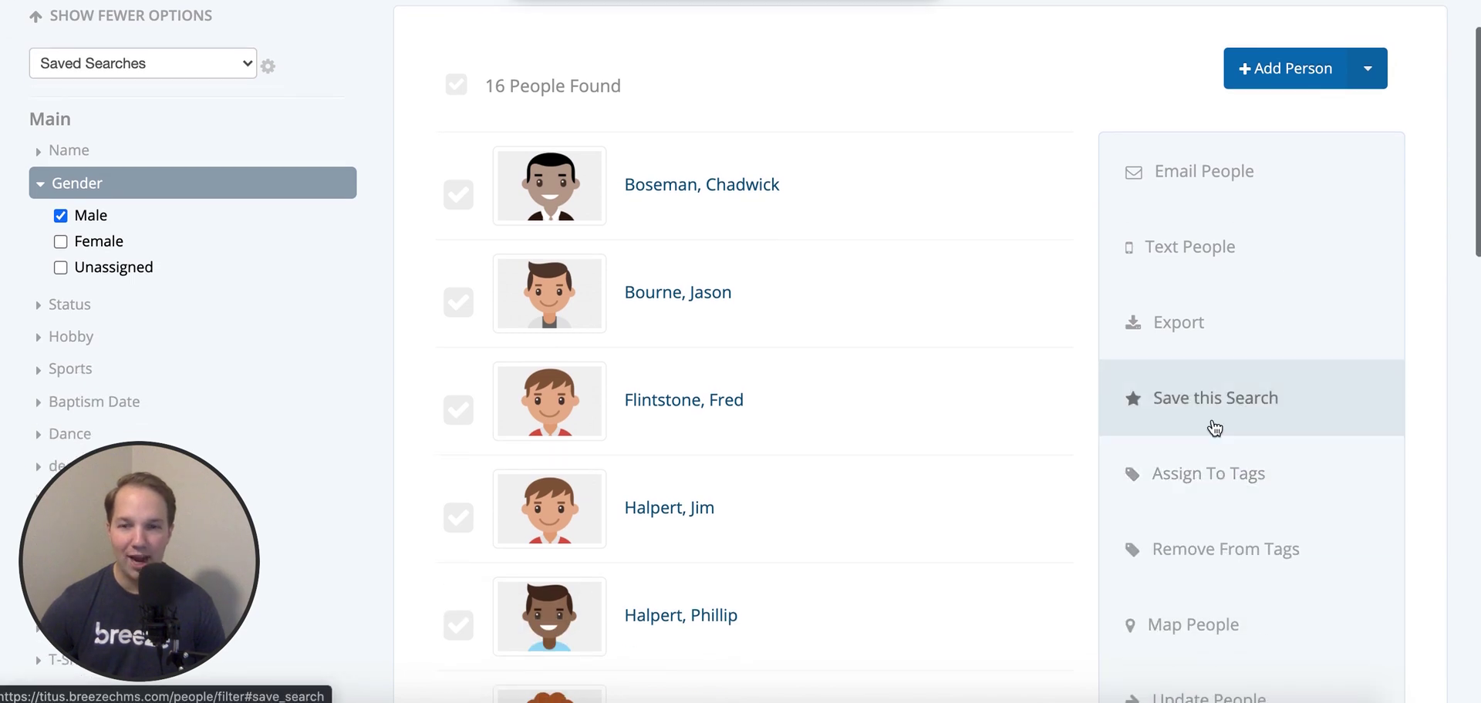
Step: Bulk assign the 16 male results to the Men's Ministries > Men's Group tag
click(1191, 475)
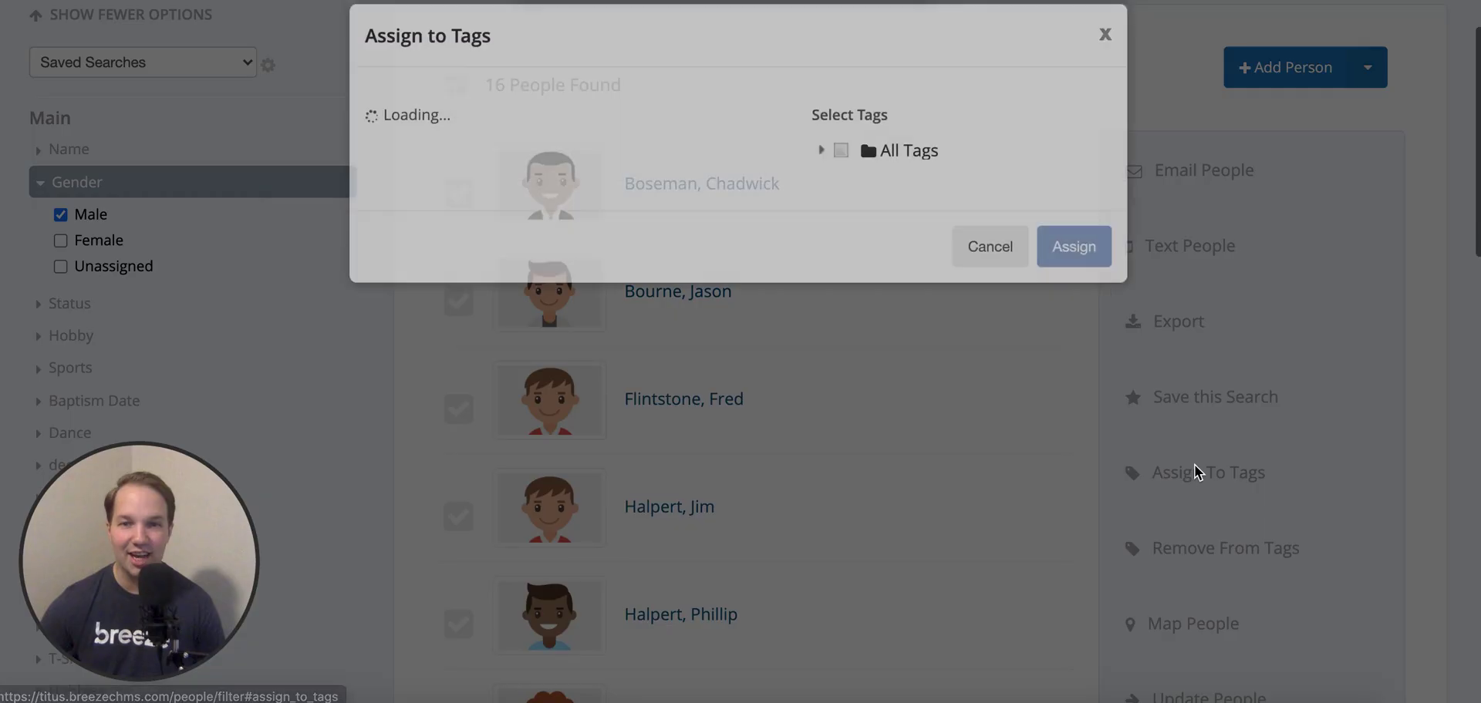
click(822, 215)
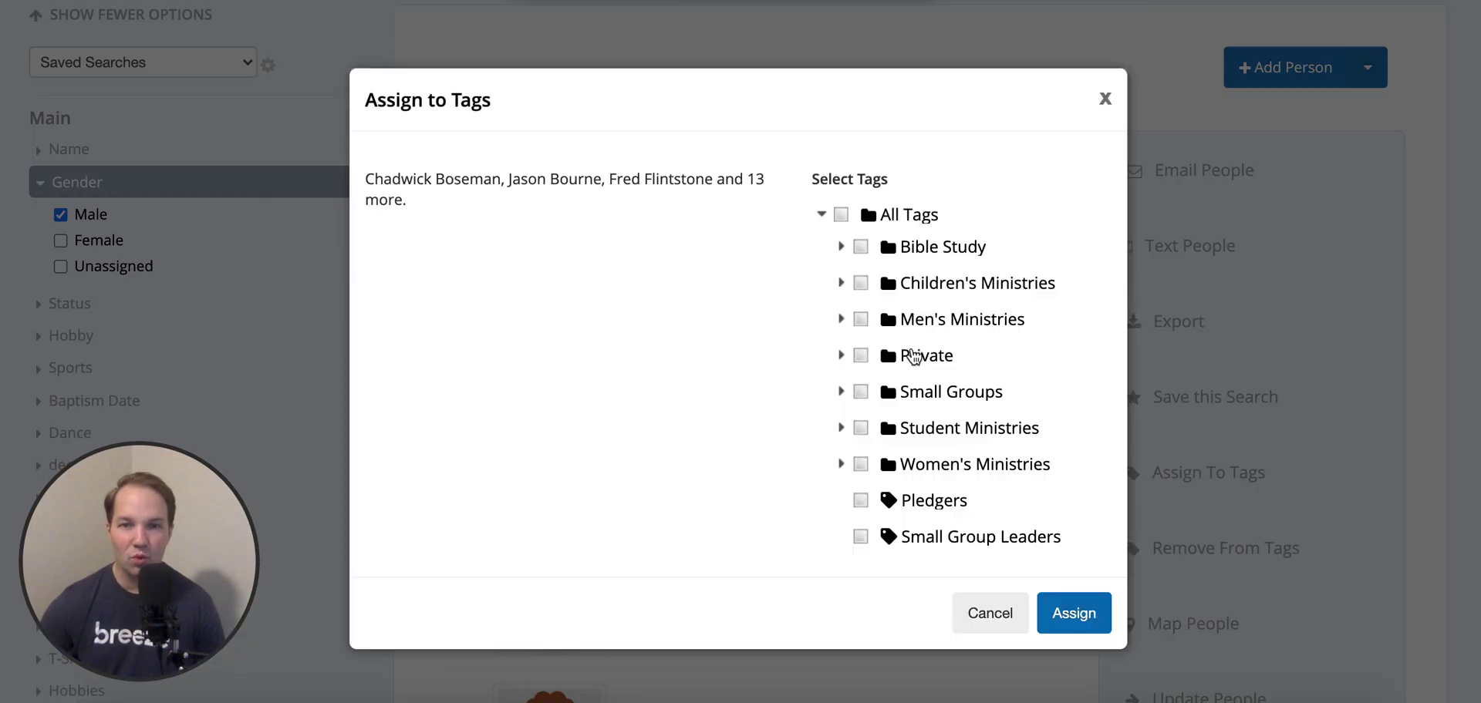
click(841, 295)
click(880, 399)
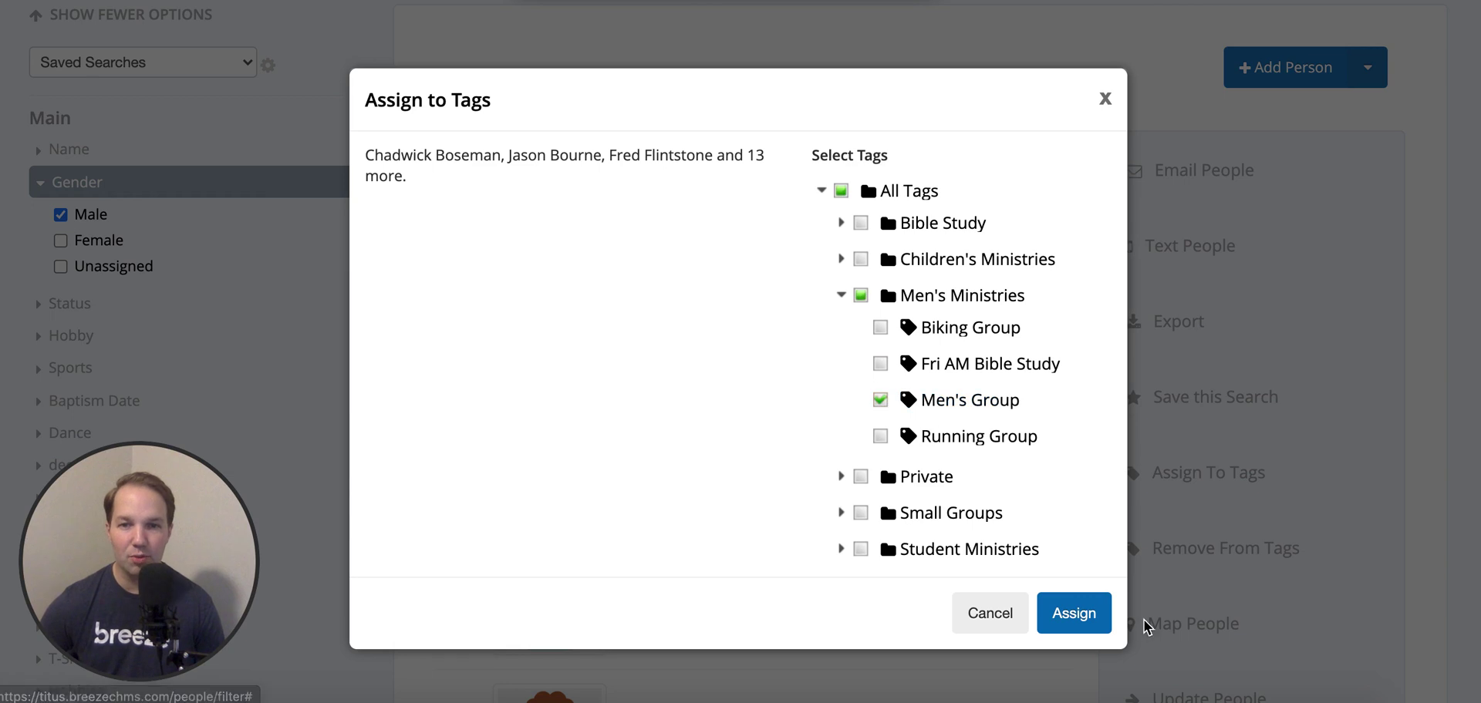
click(1083, 614)
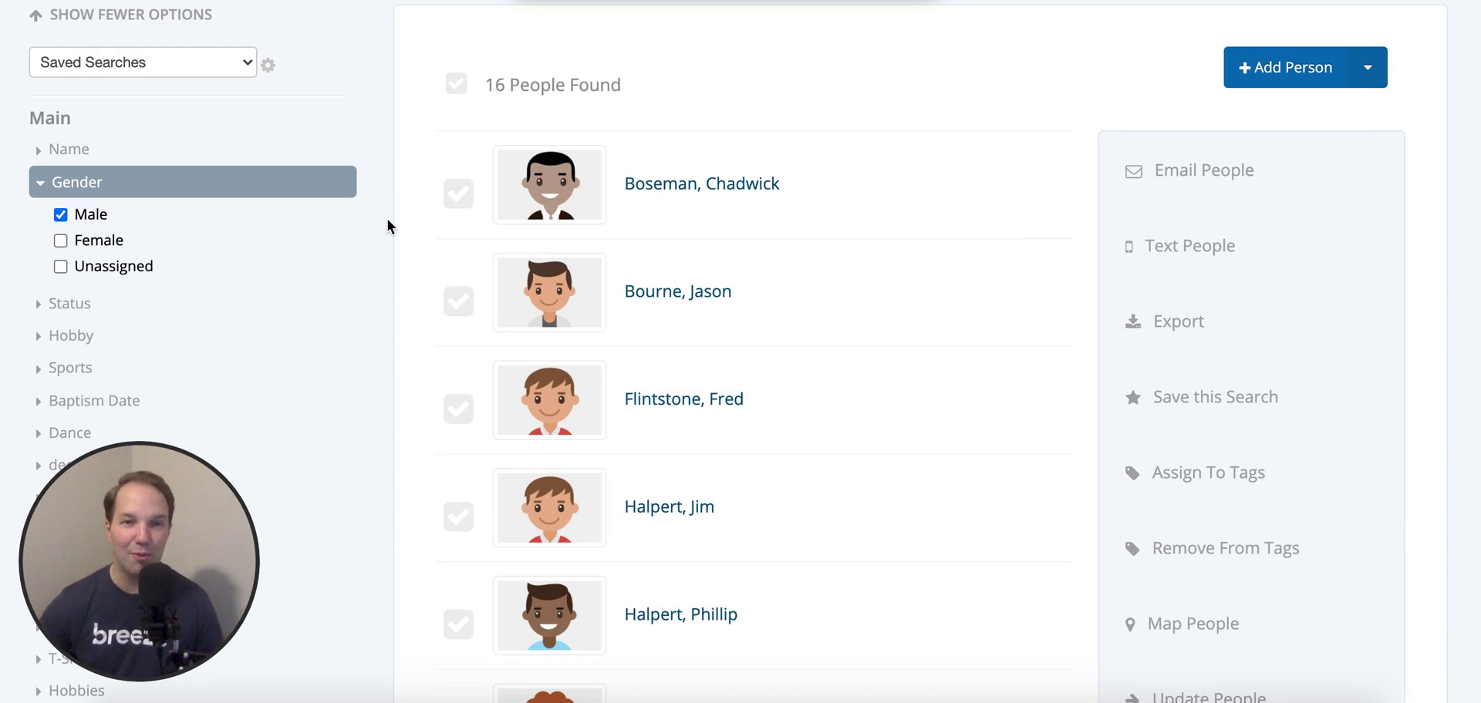
Step: Add Female to the gender filter and assign all 29 results to Men's Group
click(61, 241)
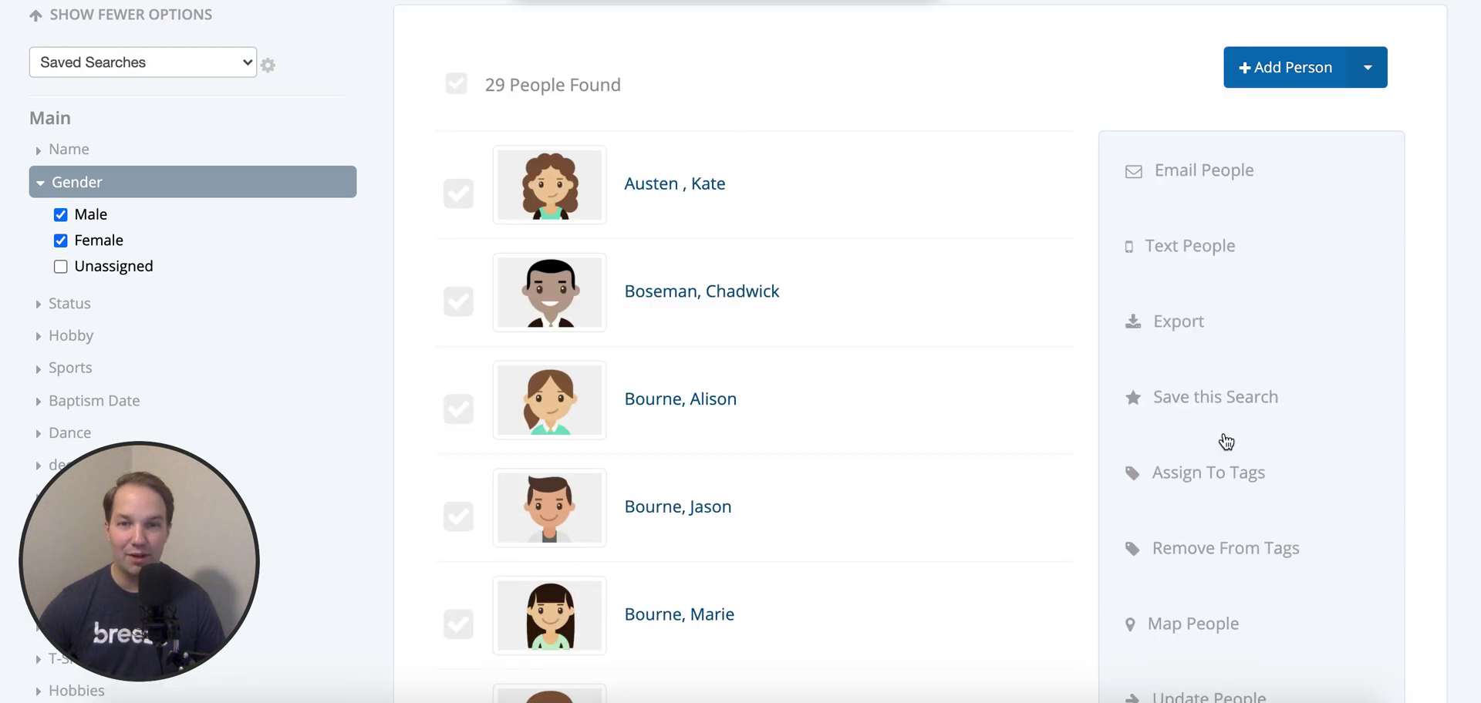
click(1179, 488)
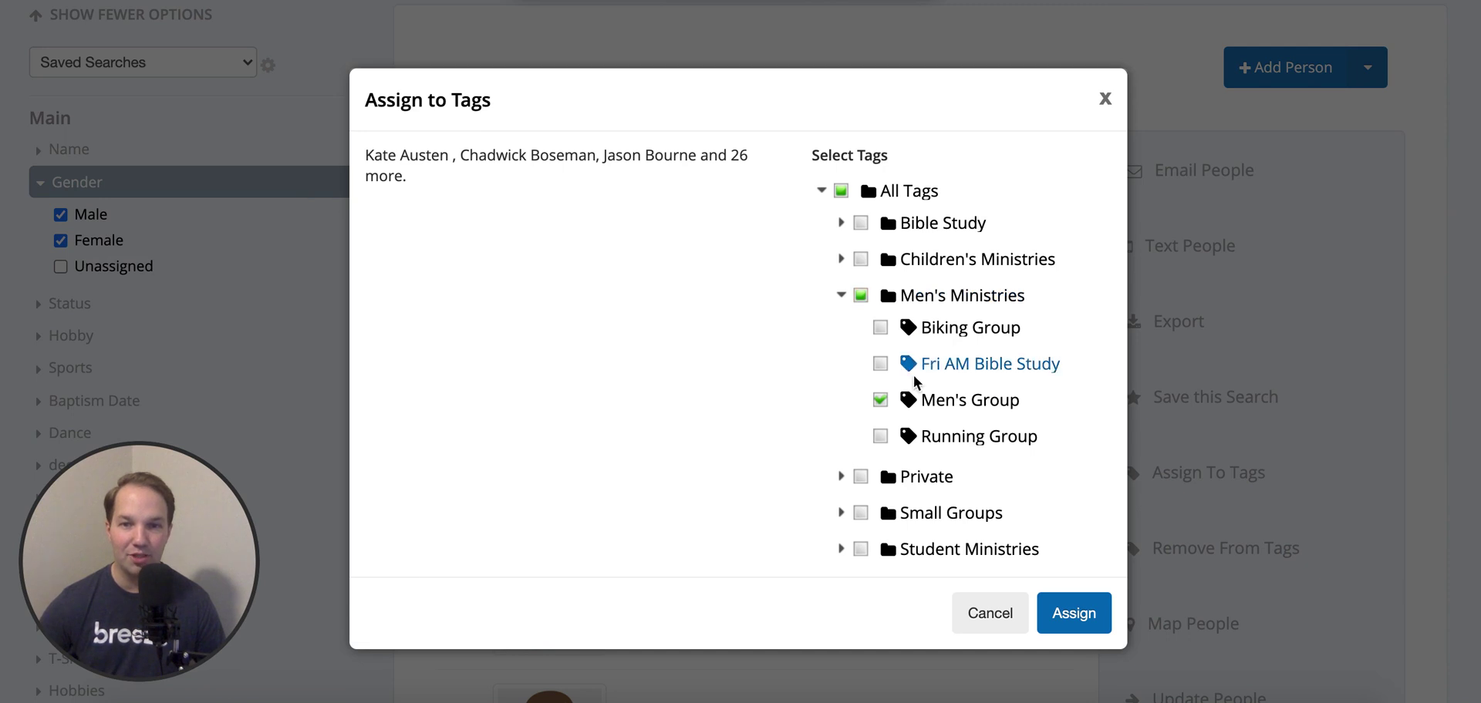
click(1082, 617)
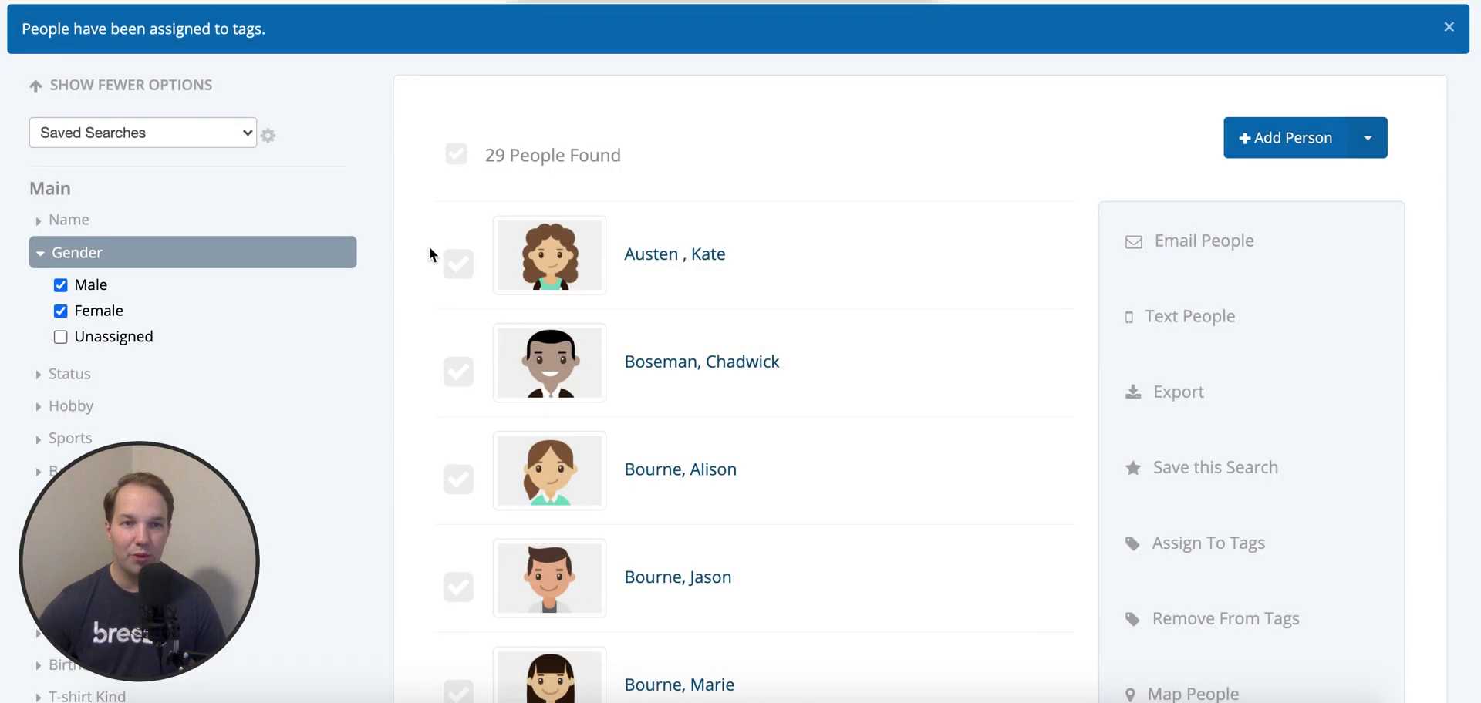
scroll(324, 193, up, 3)
click(397, 54)
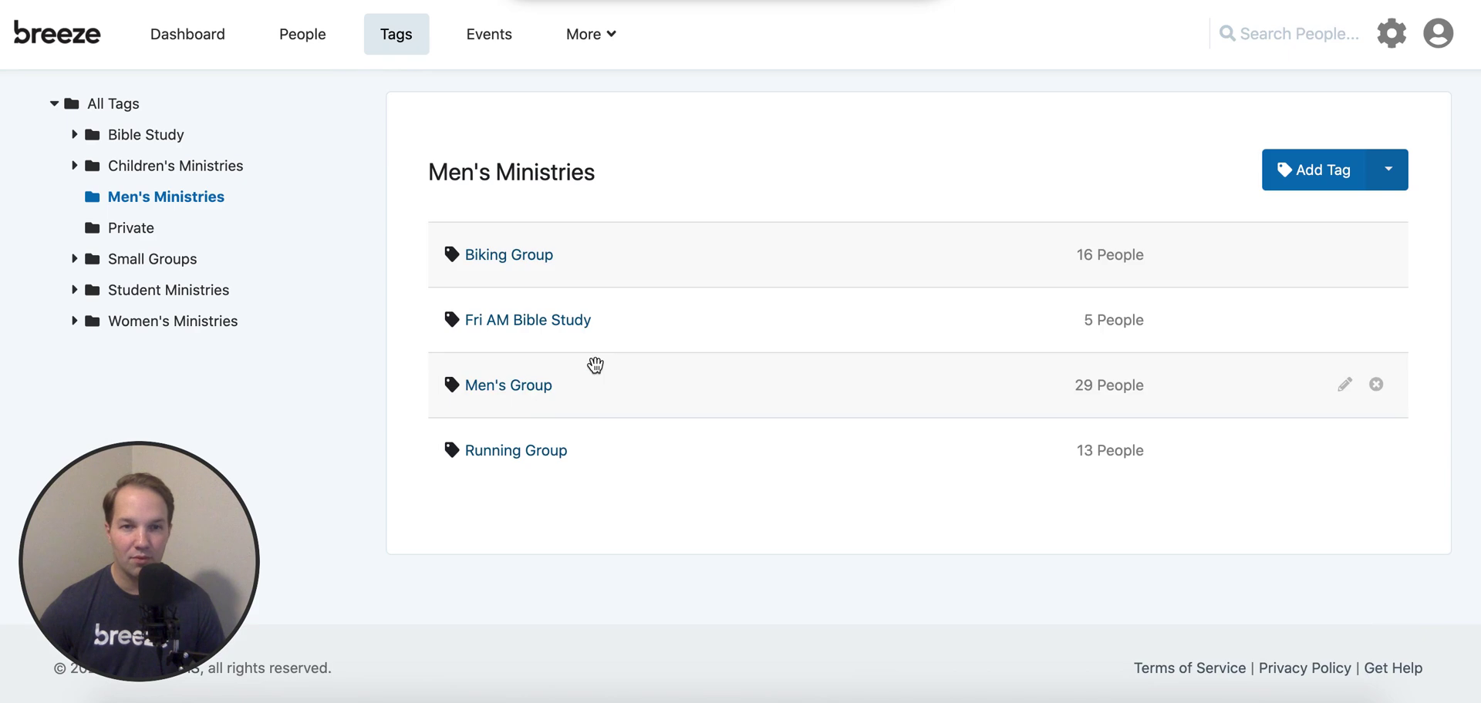
Step: Open the Men's Group tag page and check that it lists 29 people
click(538, 394)
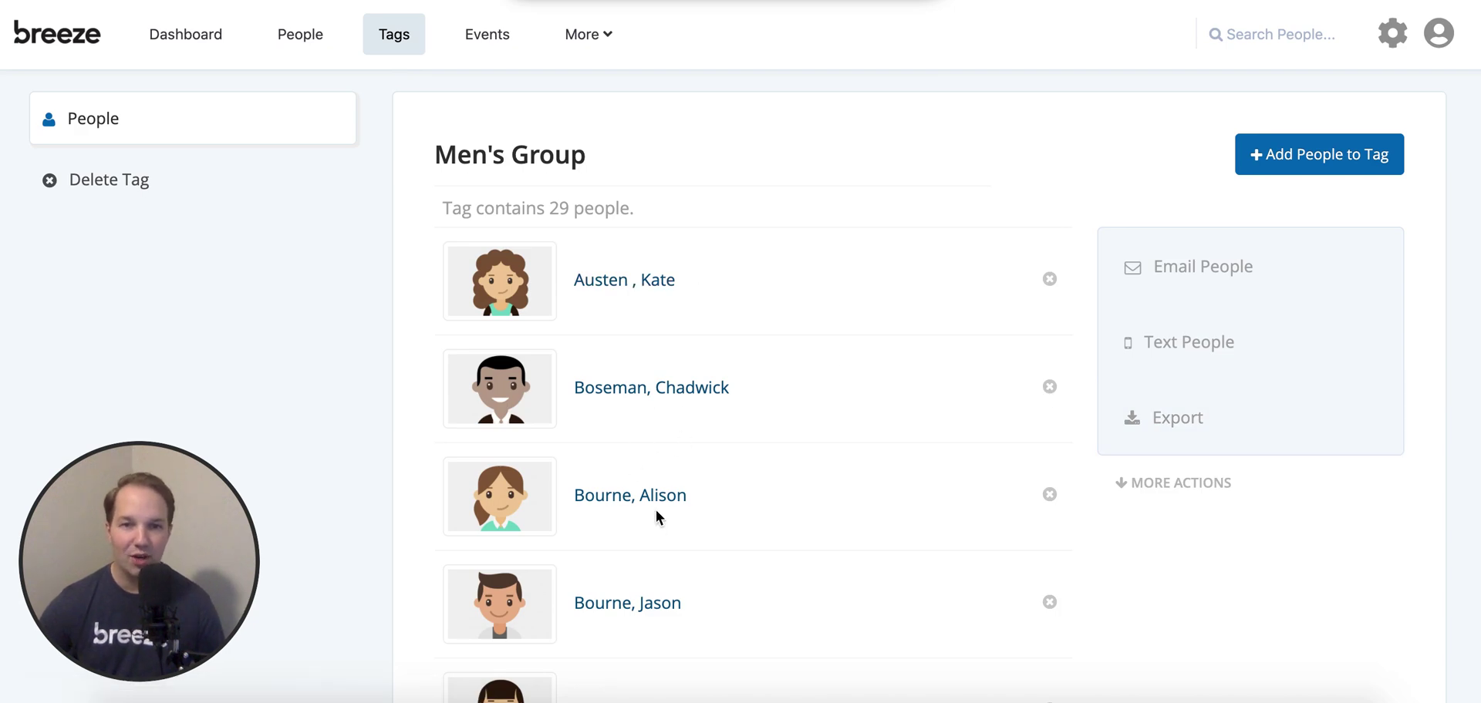
scroll(654, 508, down, 1)
scroll(585, 385, up, 1)
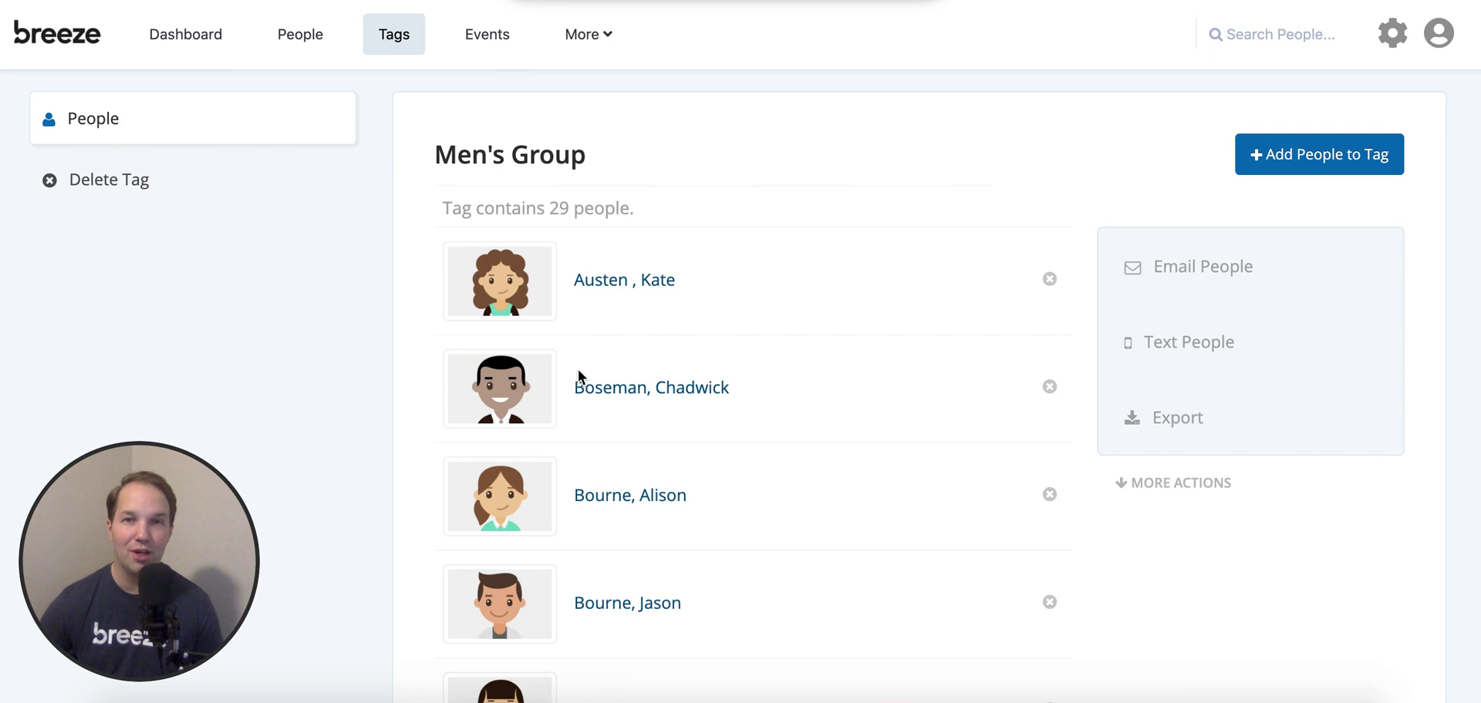
Step: Filter the People search to Female only, giving 13 results, and expand More Actions
click(295, 40)
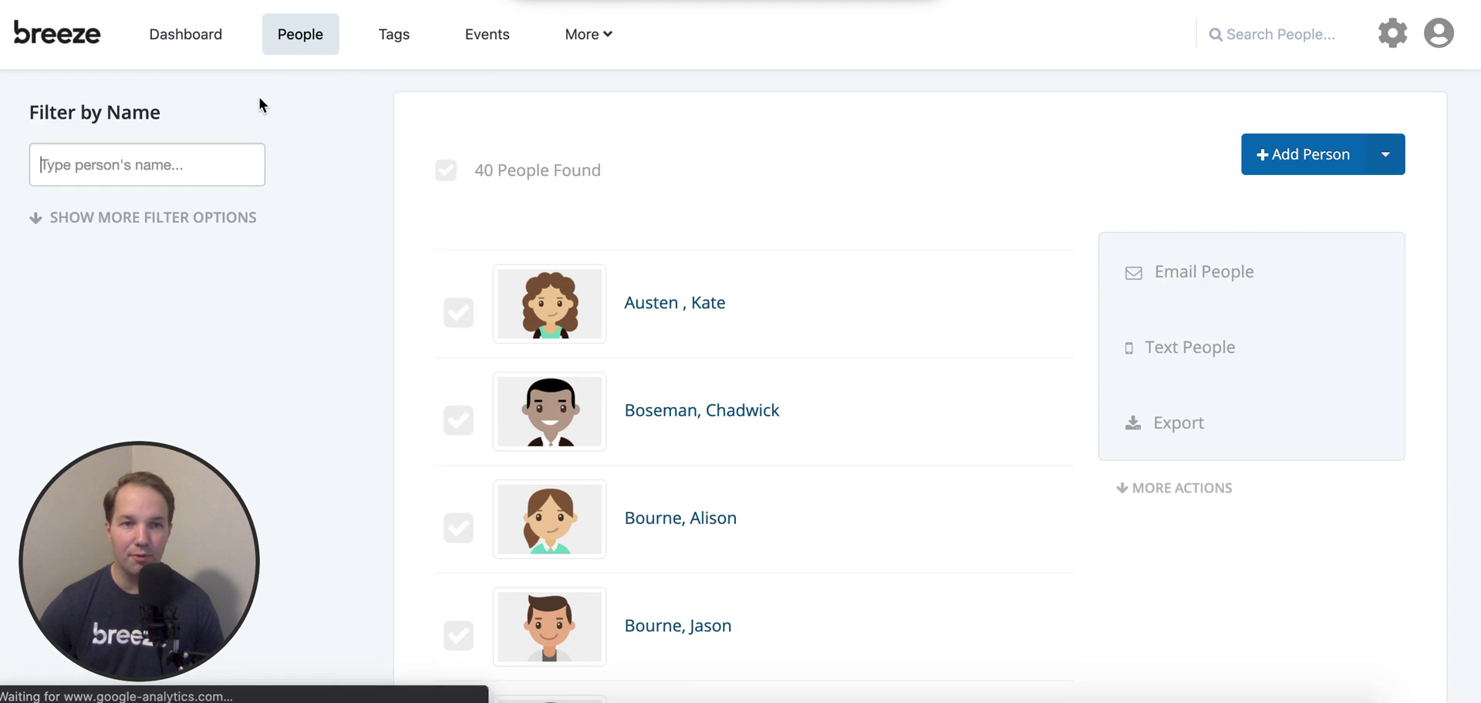
click(136, 224)
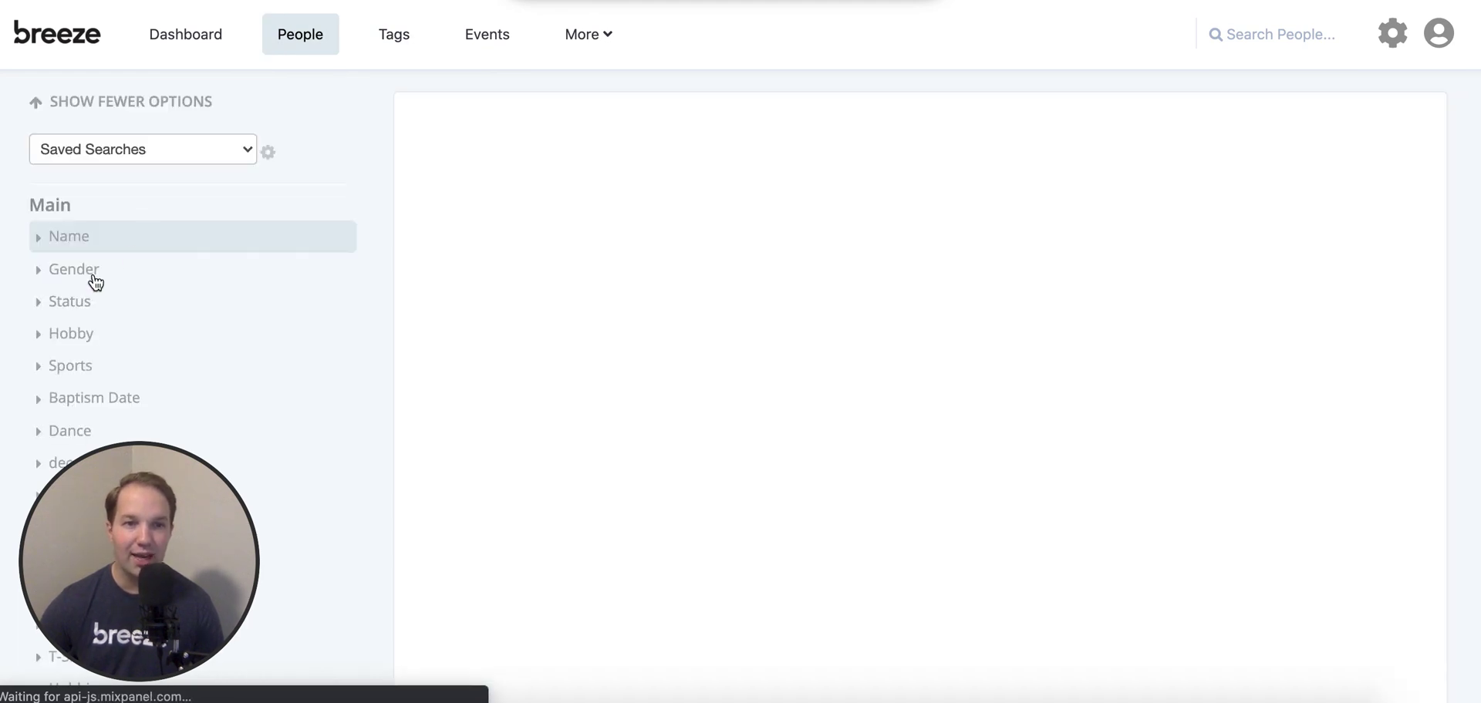
click(89, 276)
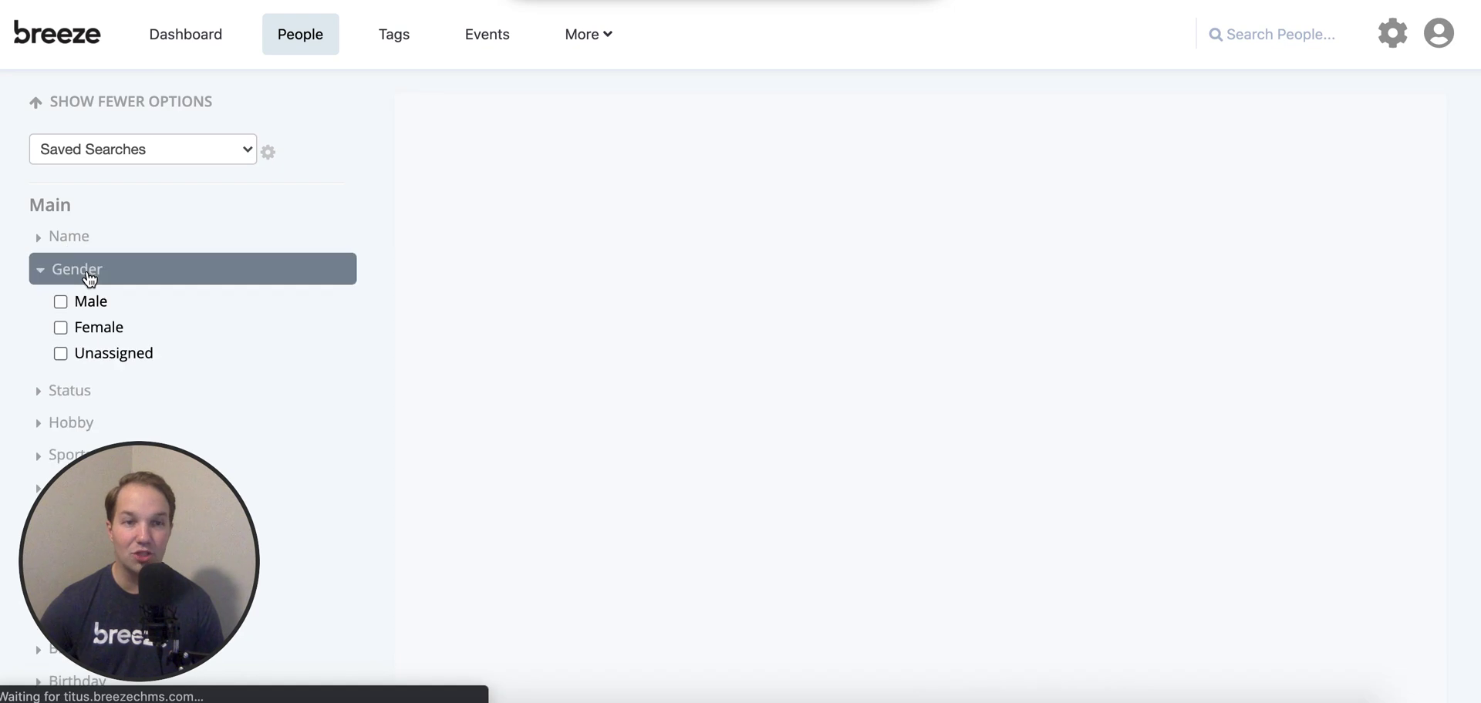
click(61, 327)
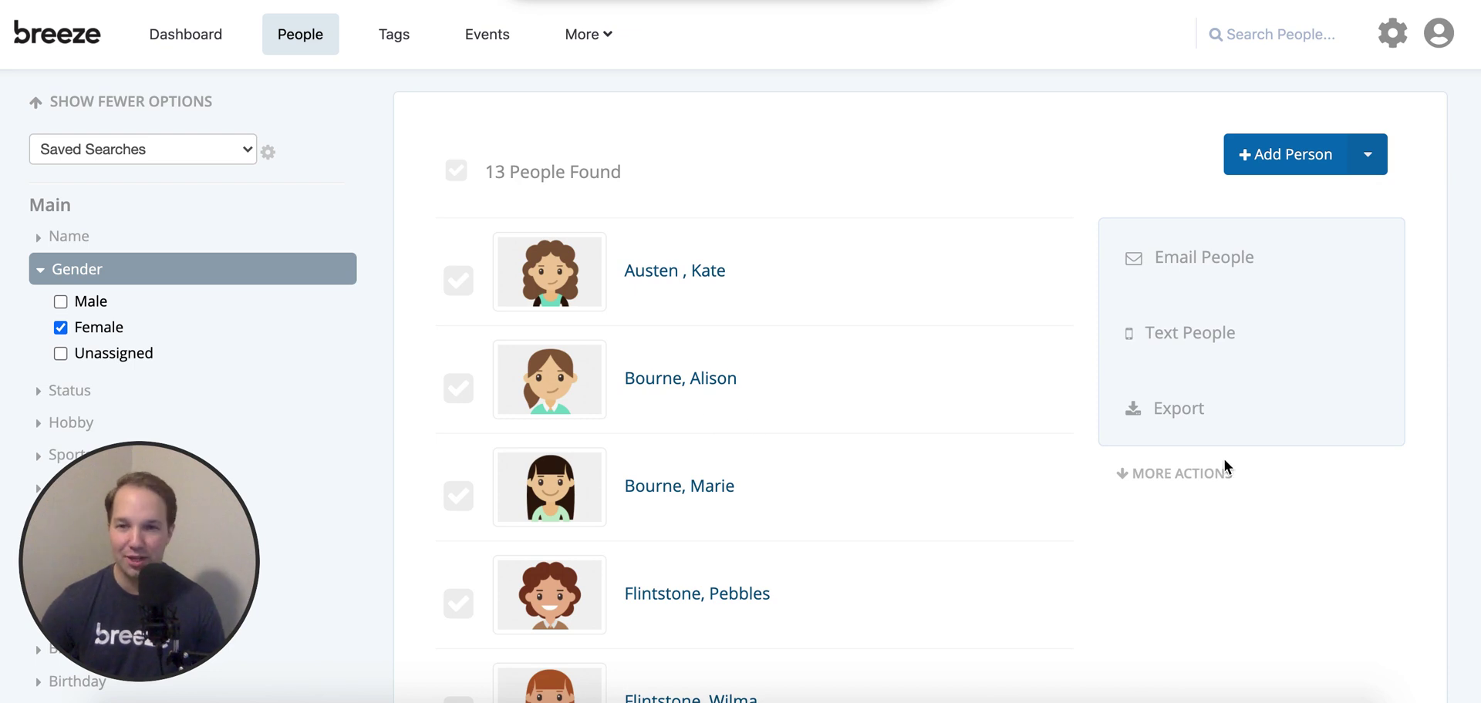
click(1187, 481)
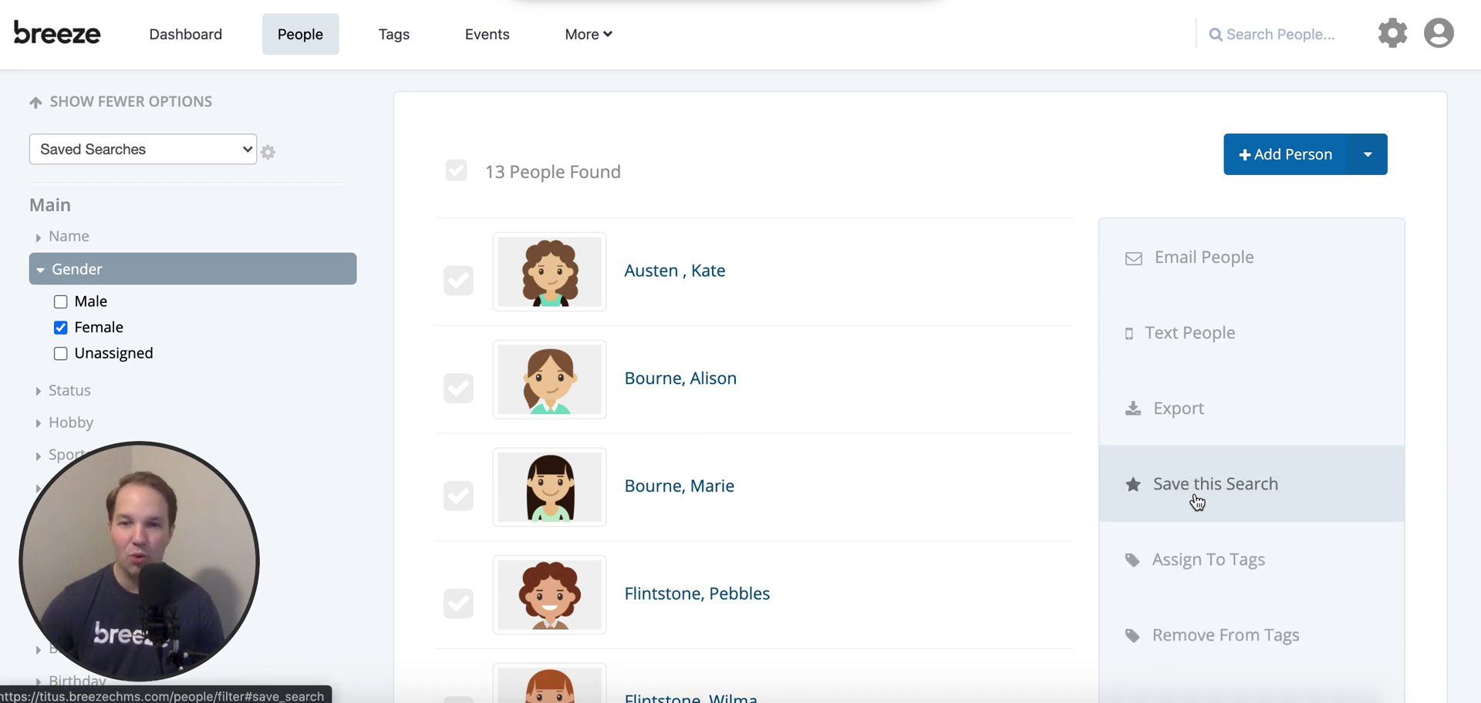
scroll(1198, 515, down, 2)
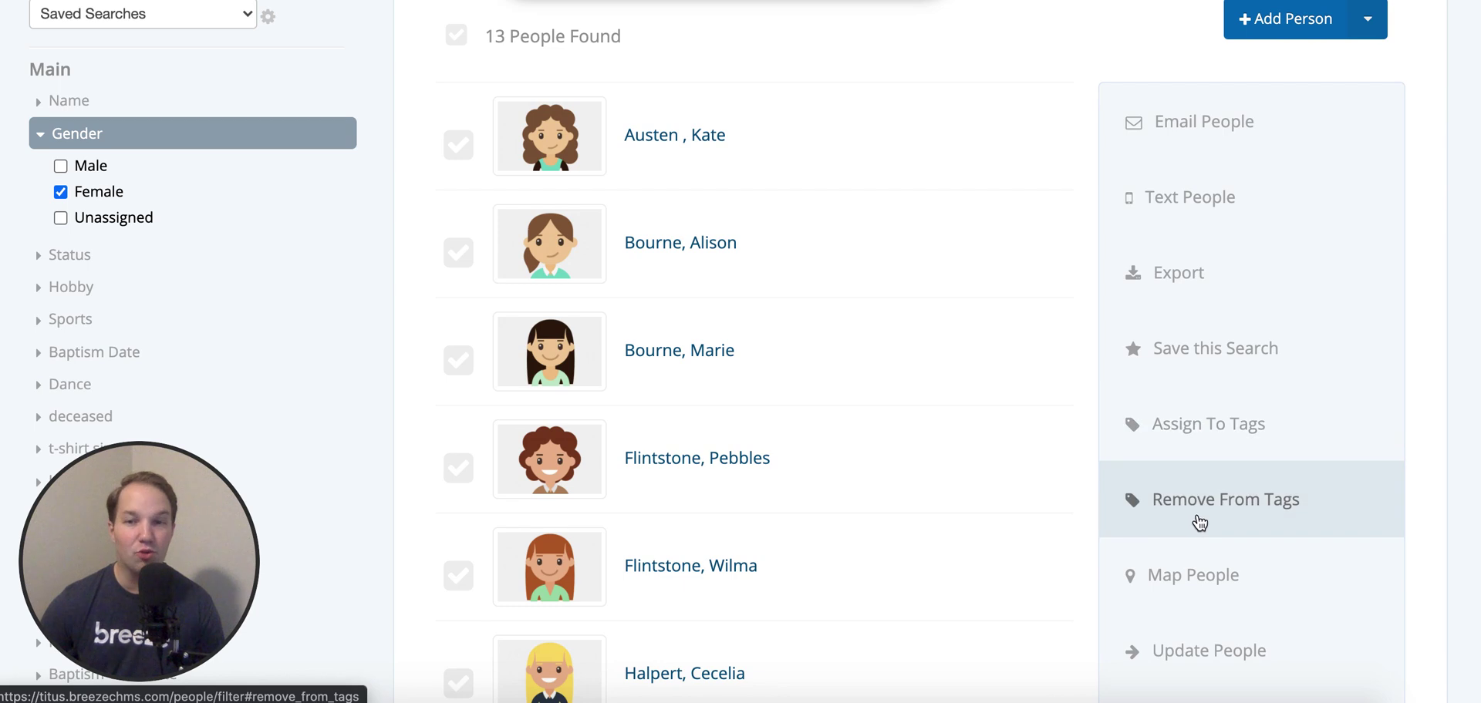
Step: Remove the 13 female results from the Men's Ministries > Men's Group tag
click(1210, 508)
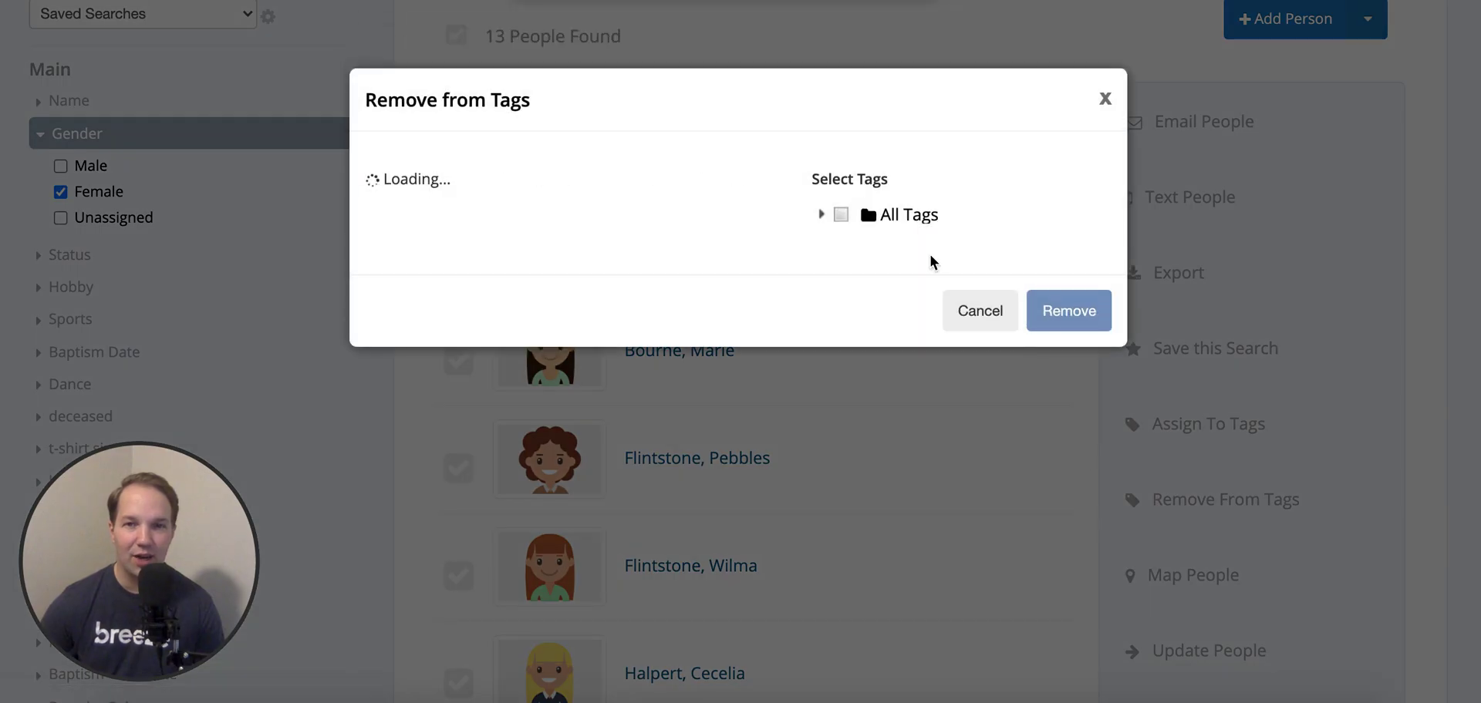
click(823, 214)
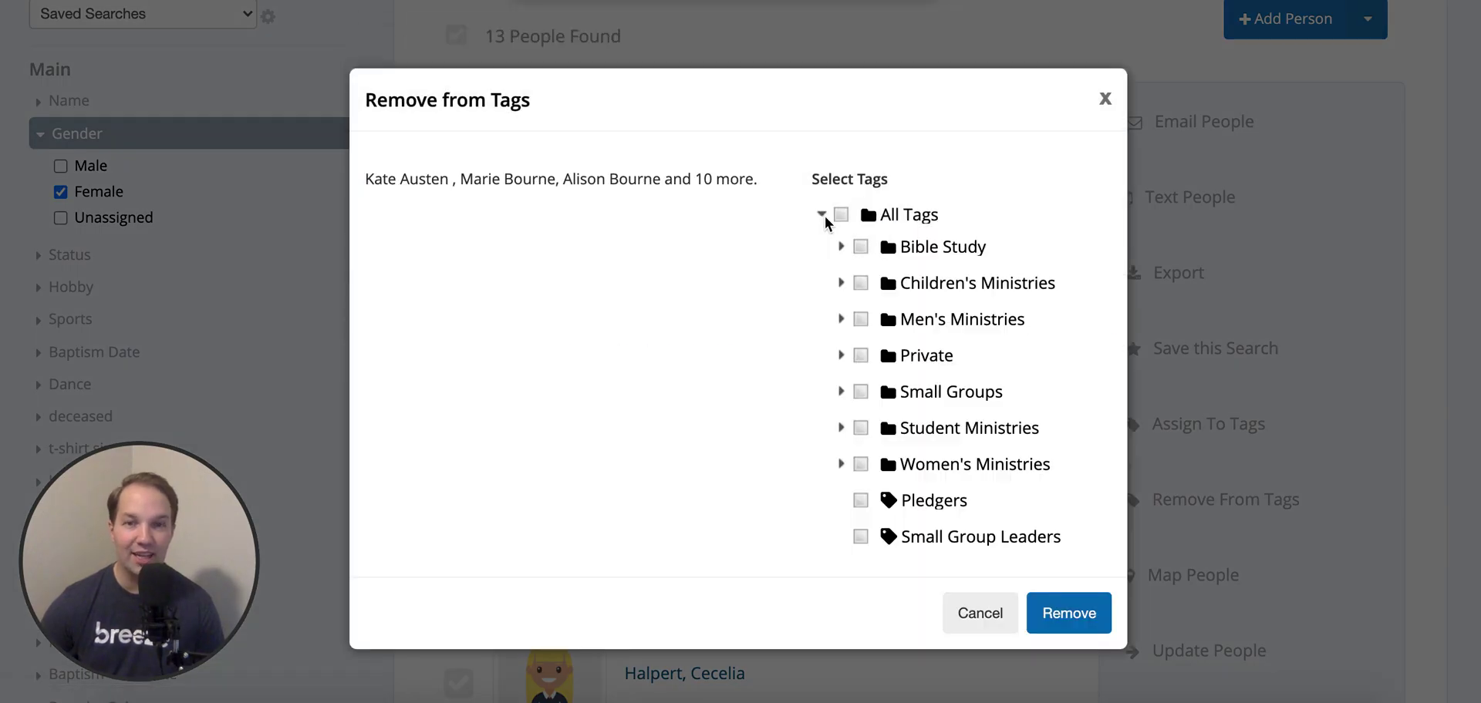
click(841, 319)
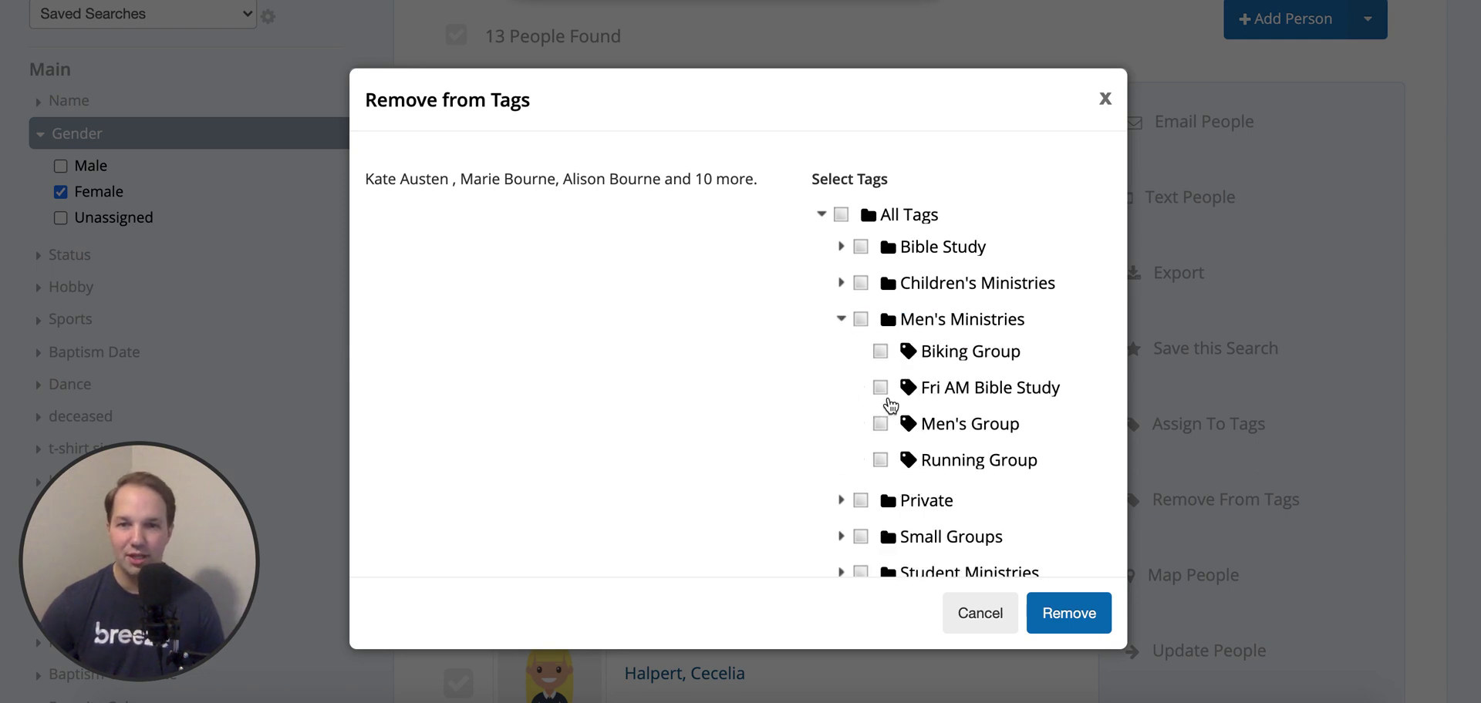
click(880, 423)
click(1072, 613)
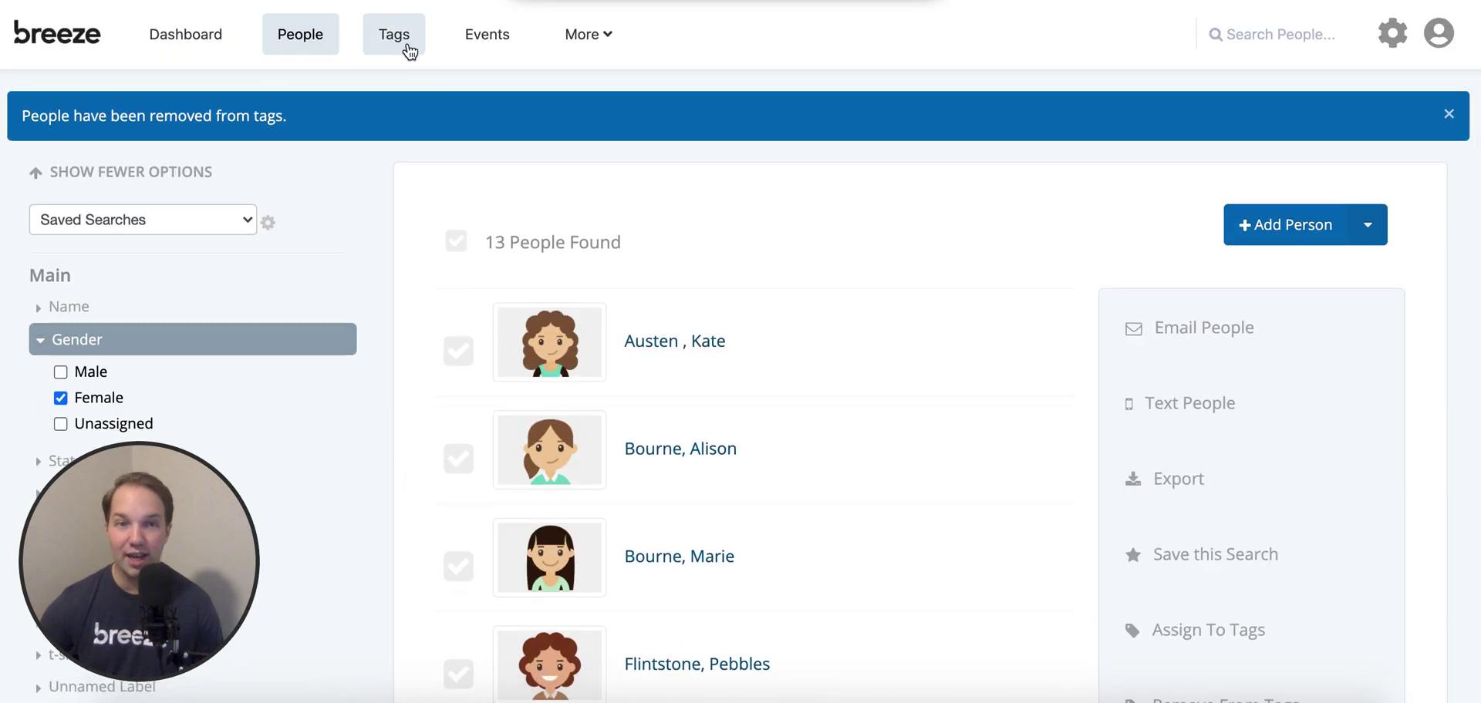
Step: Open Men's Group from the Tags overview and confirm it lists only the 16 men
click(410, 54)
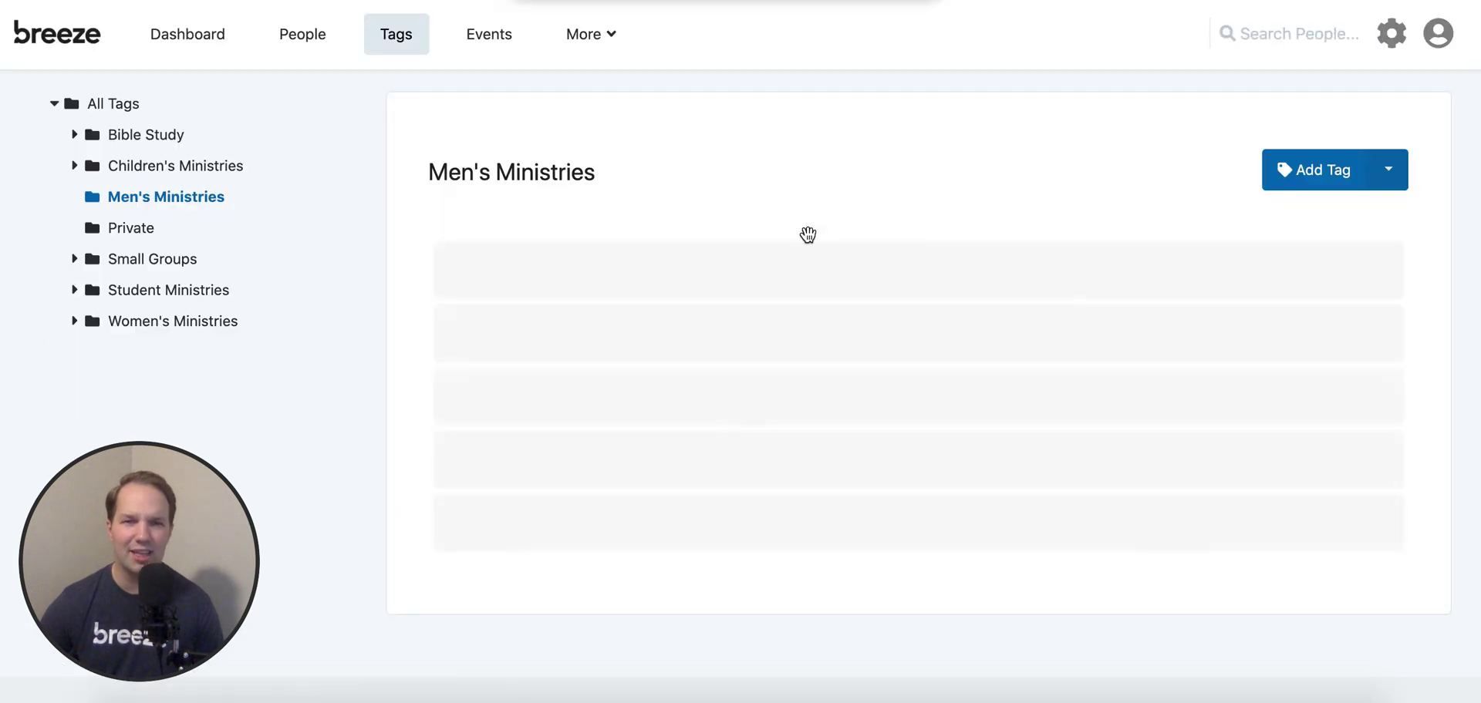
click(542, 393)
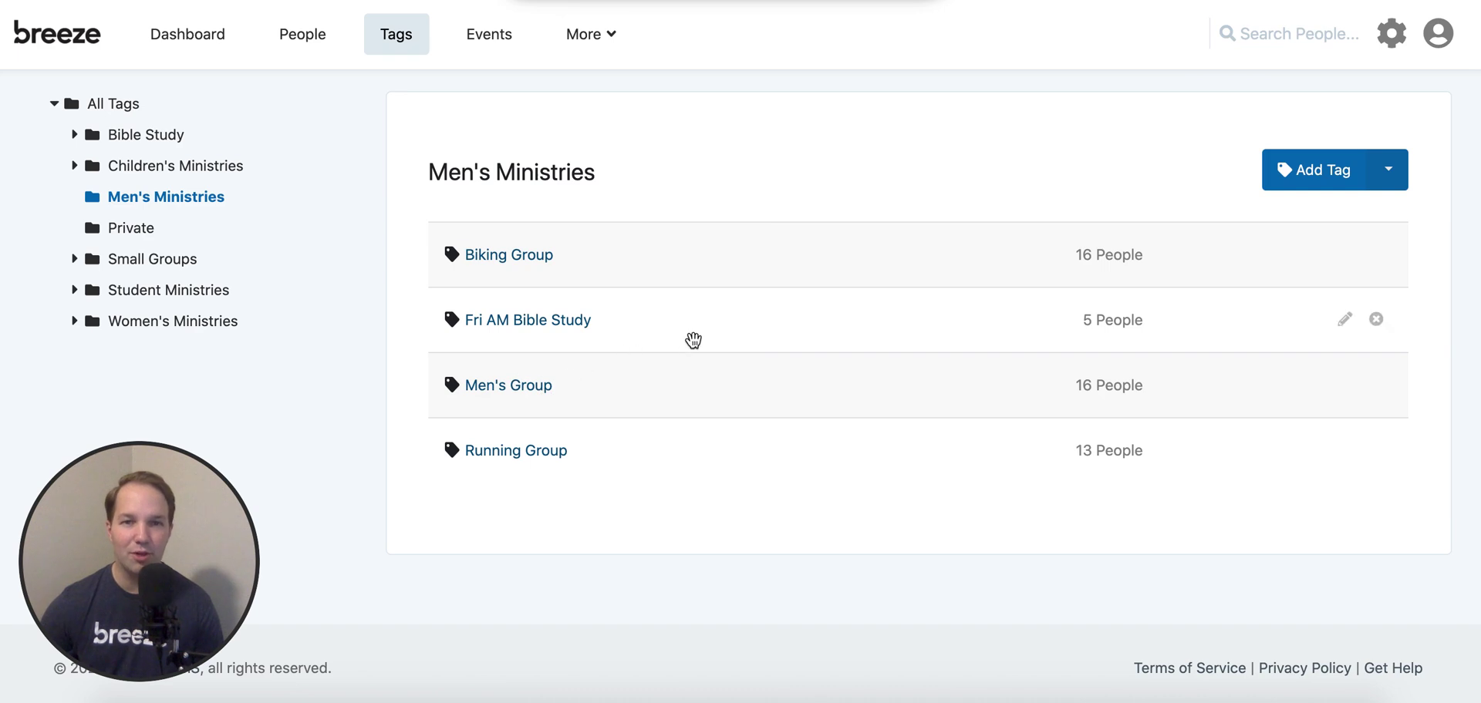
click(488, 385)
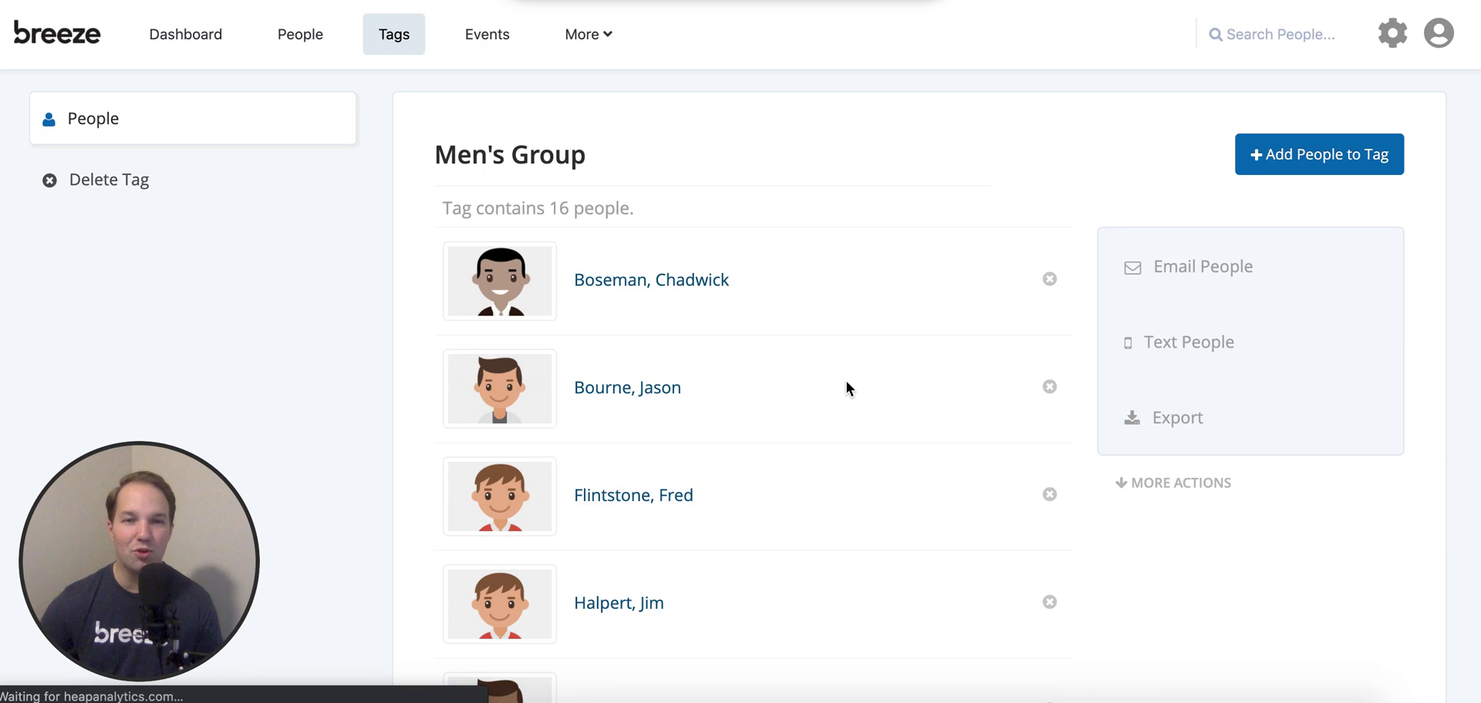
scroll(846, 381, down, 2)
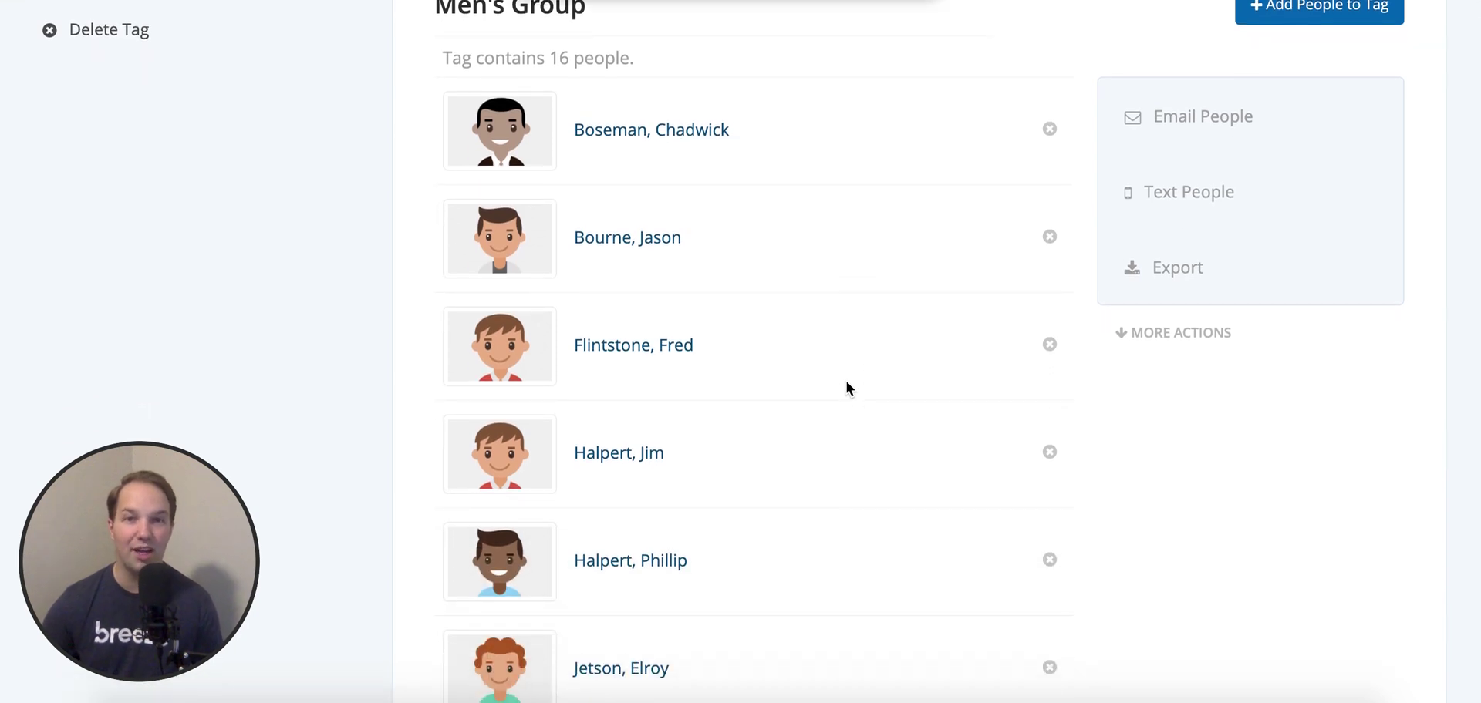